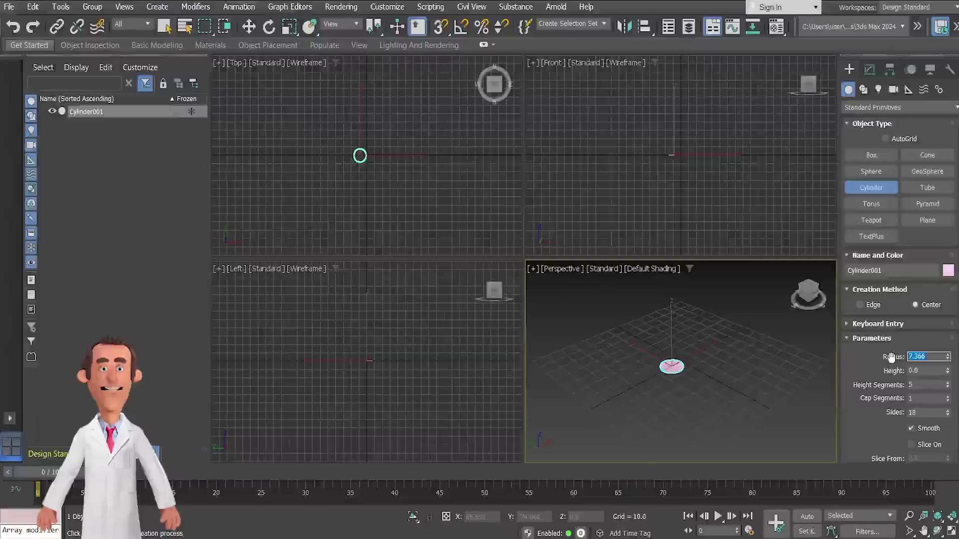
pyautogui.write('1')
# Set the pole cylinder's height to 80.
pyautogui.click(927, 370)
pyautogui.write('80')
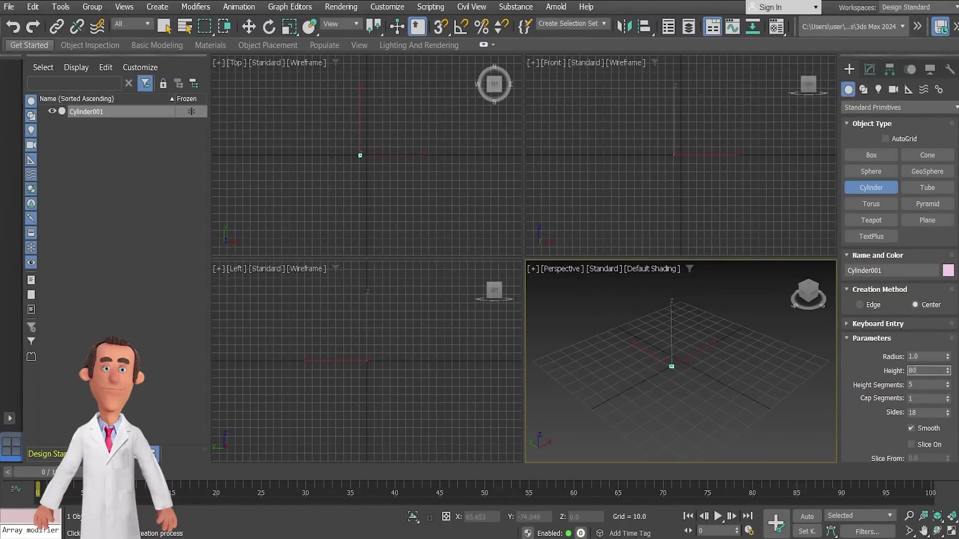
pyautogui.press('Return')
# Maximize the Front viewport and zoom and pan to frame the pole's upper part.
pyautogui.click(715, 176)
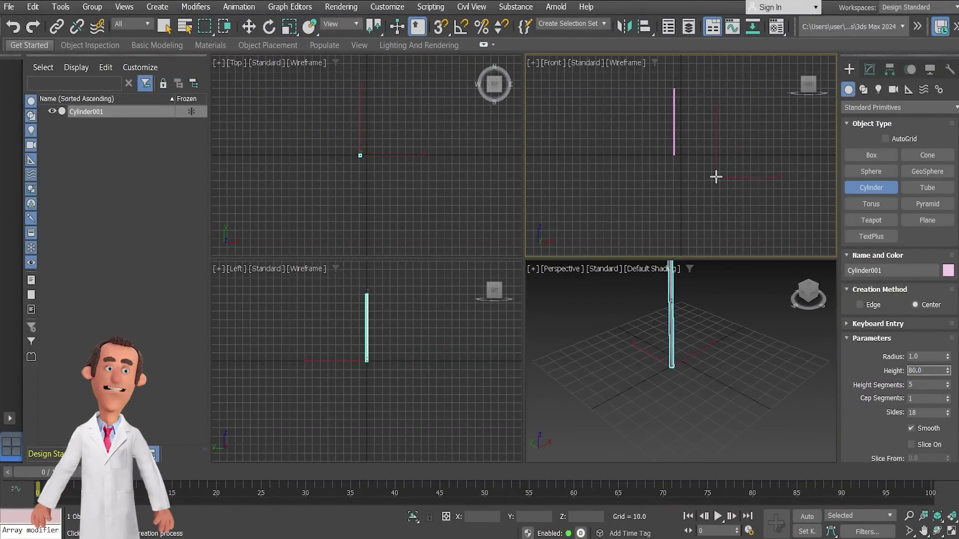
pyautogui.hotkey('alt', 'w')
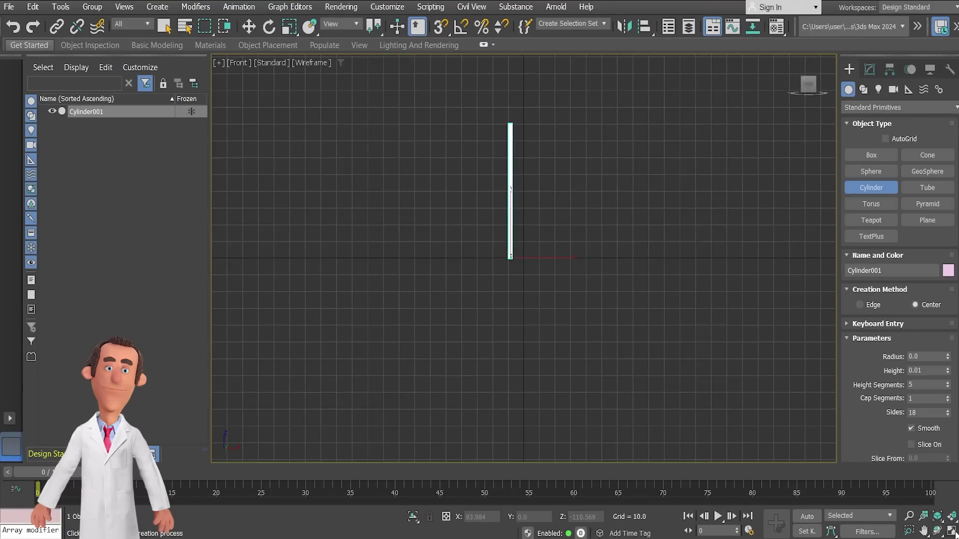
pyautogui.scroll(3, 691, 313)
pyautogui.moveTo(535, 240); pyautogui.dragTo(617, 341, button='middle')
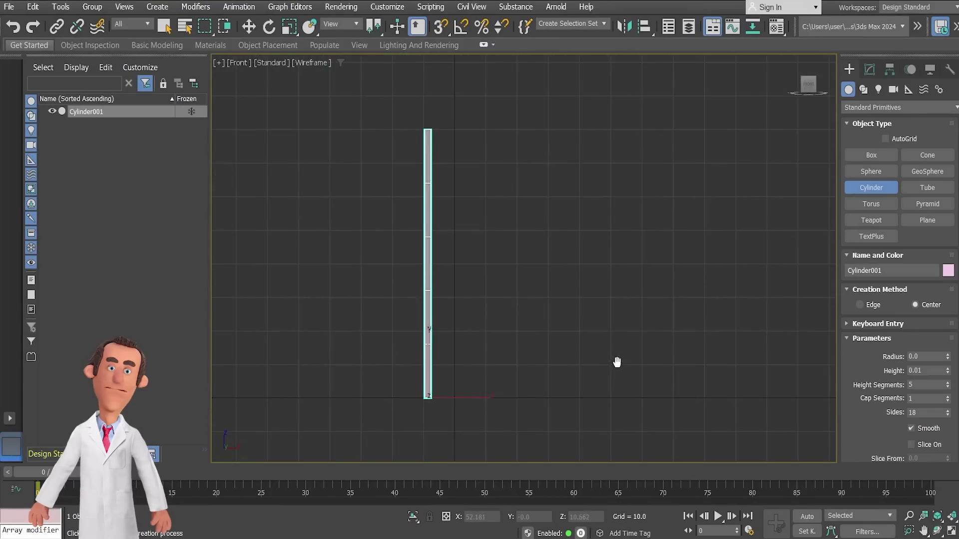
pyautogui.scroll(2, 617, 341)
pyautogui.moveTo(539, 245)
pyautogui.mouseDown(button='middle')
pyautogui.moveTo(617, 283)
pyautogui.moveTo(620, 300)
pyautogui.mouseUp(button='middle')
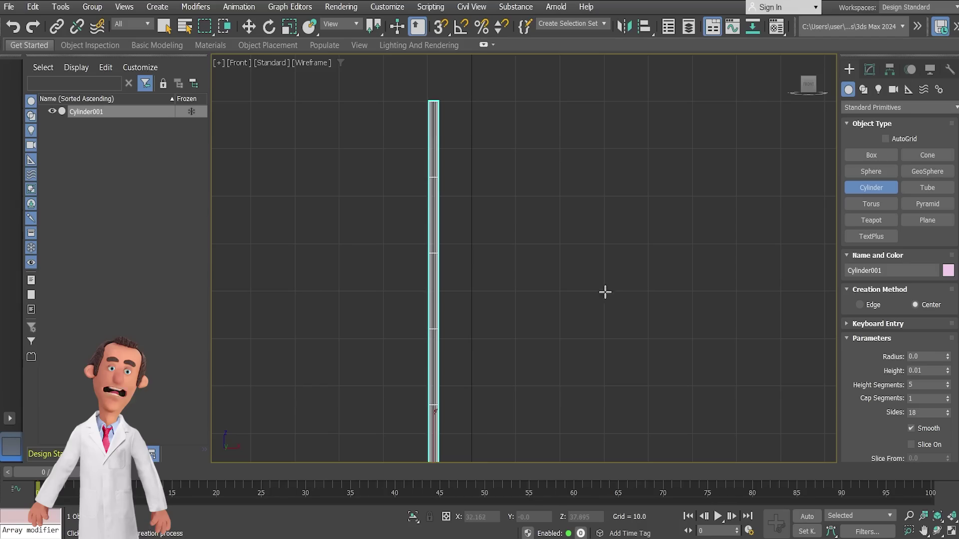
# Draw a plane out from the pole top and size it 28 long by 45 wide.
pyautogui.click(930, 218)
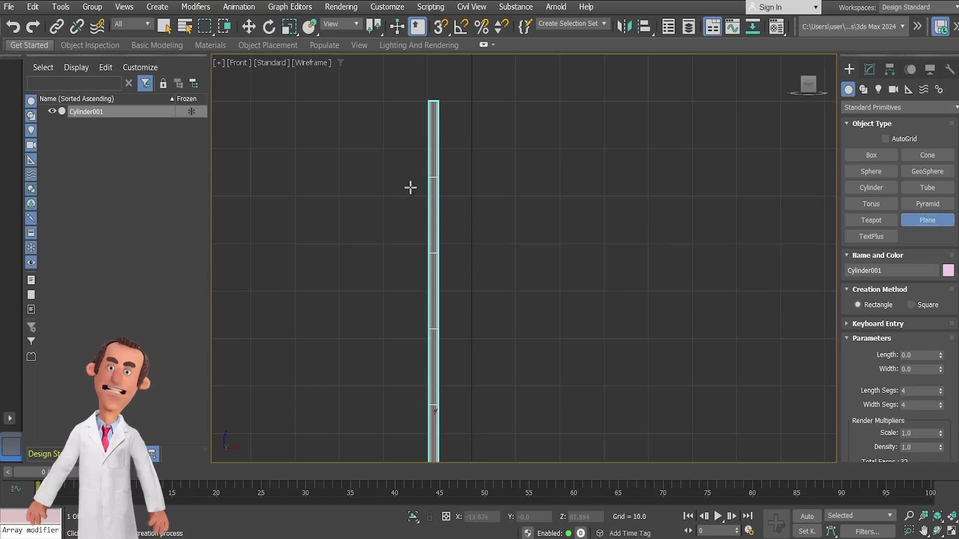
pyautogui.moveTo(435, 108); pyautogui.dragTo(637, 243)
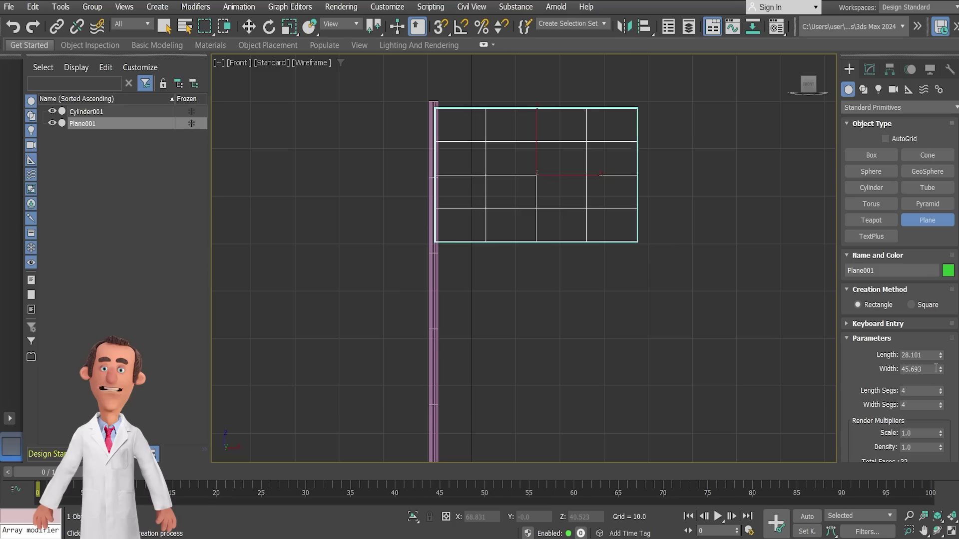
pyautogui.doubleClick(932, 355)
pyautogui.write('28')
pyautogui.press('Return')
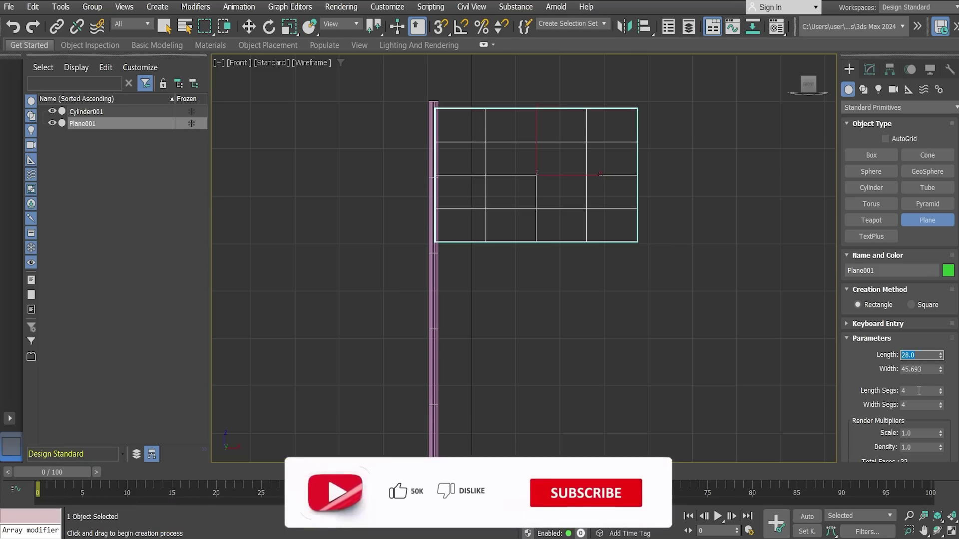
pyautogui.click(931, 372)
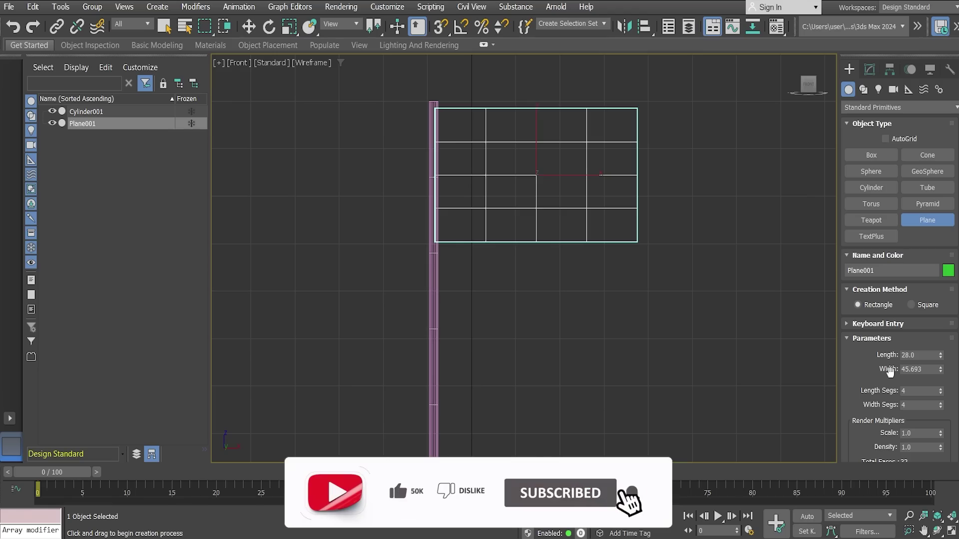
pyautogui.doubleClick(914, 369)
pyautogui.write('45')
pyautogui.press('Return')
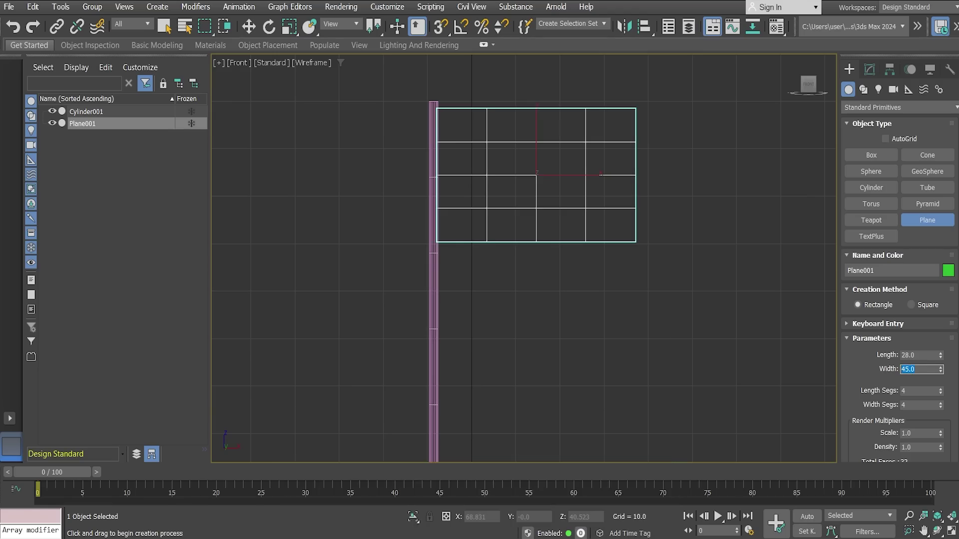
# Subdivide the plane into 50 length and 80 width segments, then select the pole.
pyautogui.doubleClick(916, 393)
pyautogui.write('50')
pyautogui.press('Return')
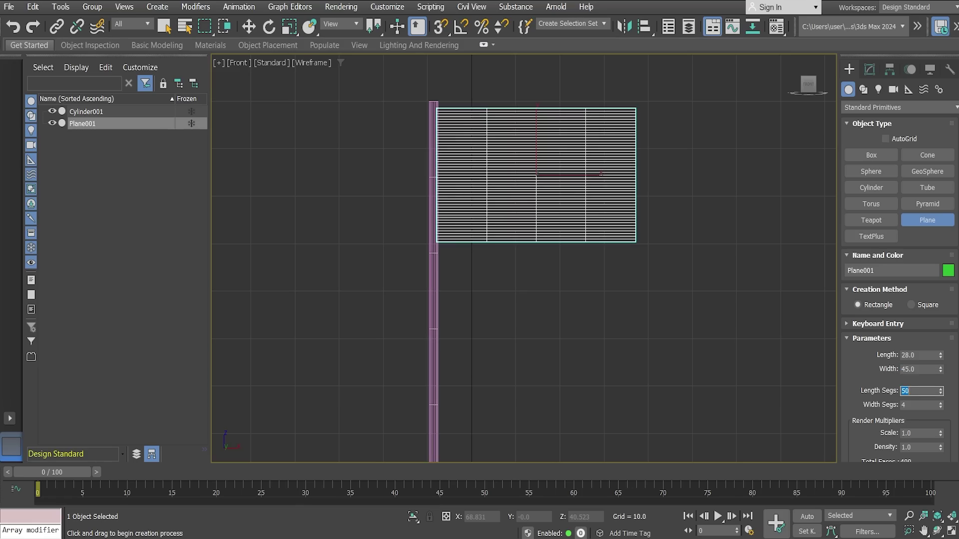
pyautogui.doubleClick(918, 404)
pyautogui.write('0')
pyautogui.press('Return')
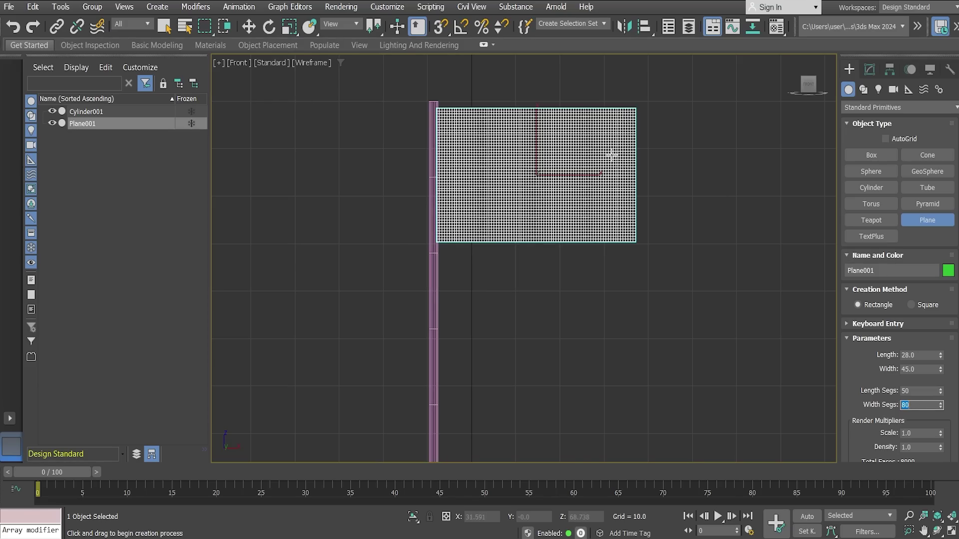
pyautogui.click(86, 112)
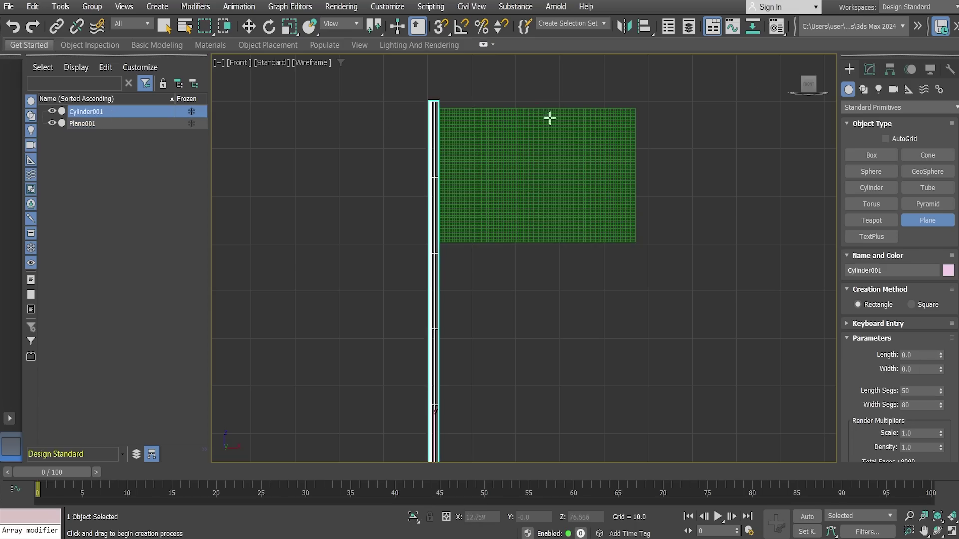
# Rename Cylinder001 to 'Tiang' in the Modify panel.
pyautogui.click(869, 70)
pyautogui.click(876, 90)
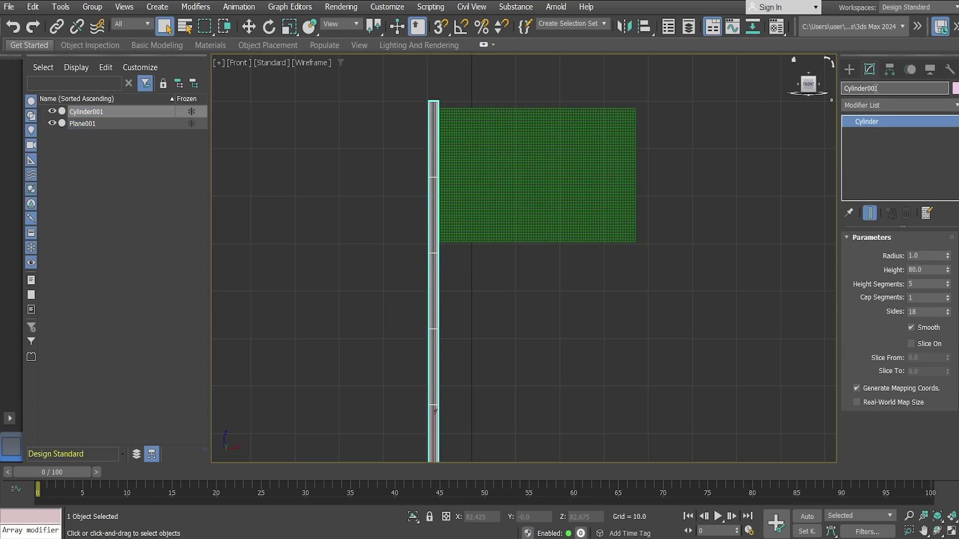
pyautogui.write('Tiang')
pyautogui.press('Return')
# Rename Plane001 to 'Bendera' and restore the four-viewport layout.
pyautogui.click(95, 123)
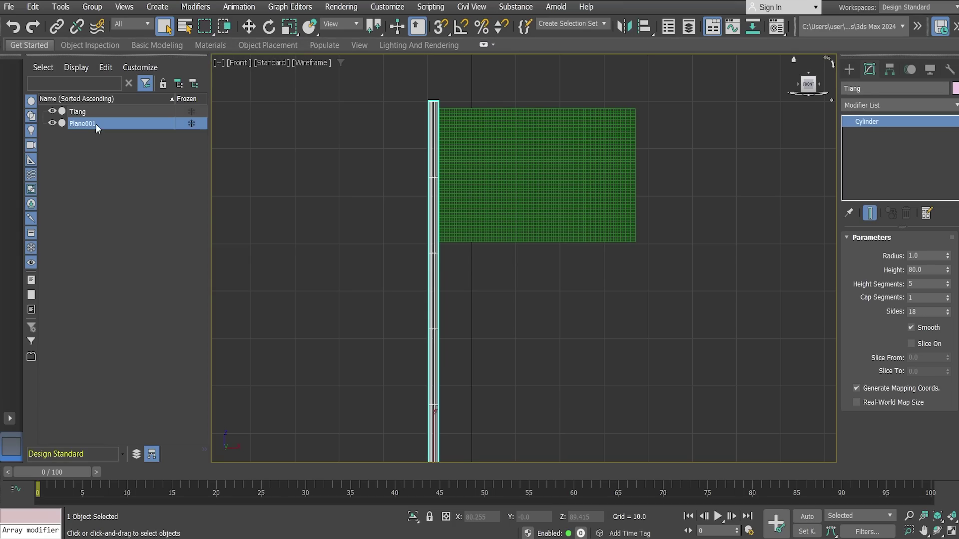
pyautogui.click(888, 85)
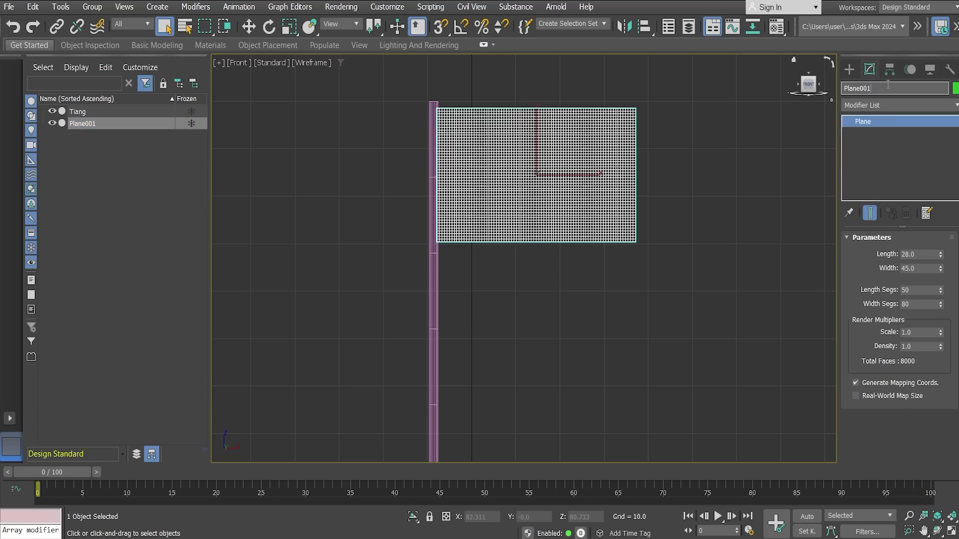
pyautogui.write('Bendera')
pyautogui.press('Return')
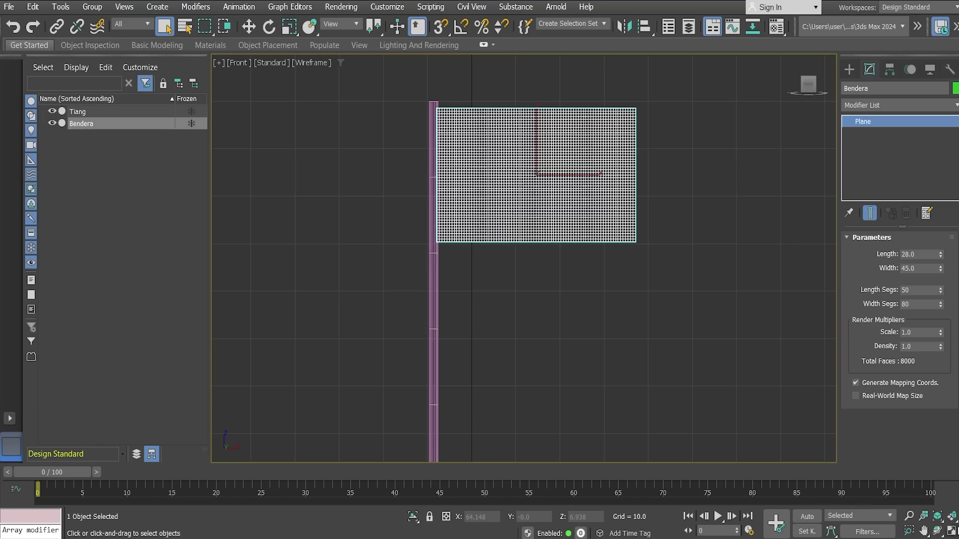
pyautogui.click(952, 532)
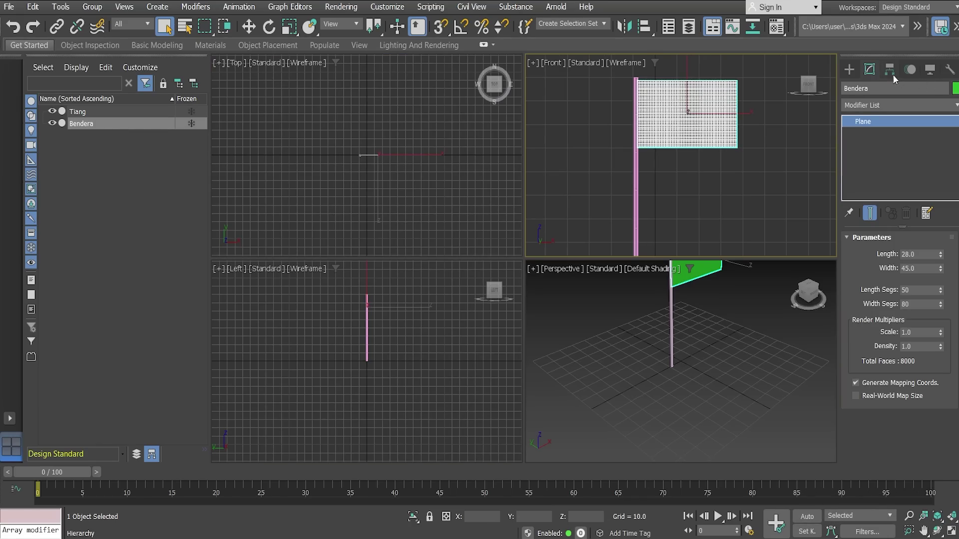
# Create a Wind force beside the pole top in the maximized Left viewport.
pyautogui.click(849, 69)
pyautogui.click(924, 89)
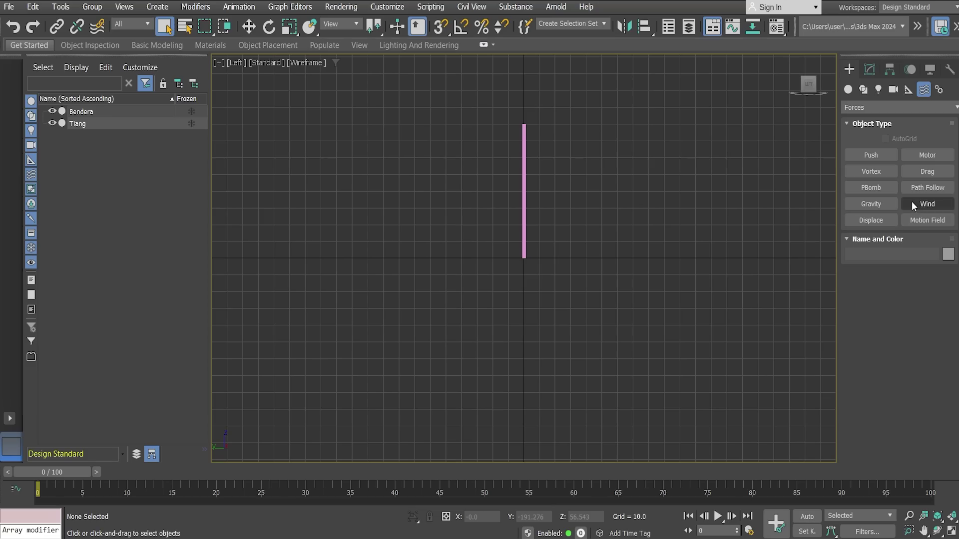
pyautogui.click(912, 203)
pyautogui.moveTo(508, 131); pyautogui.dragTo(546, 161)
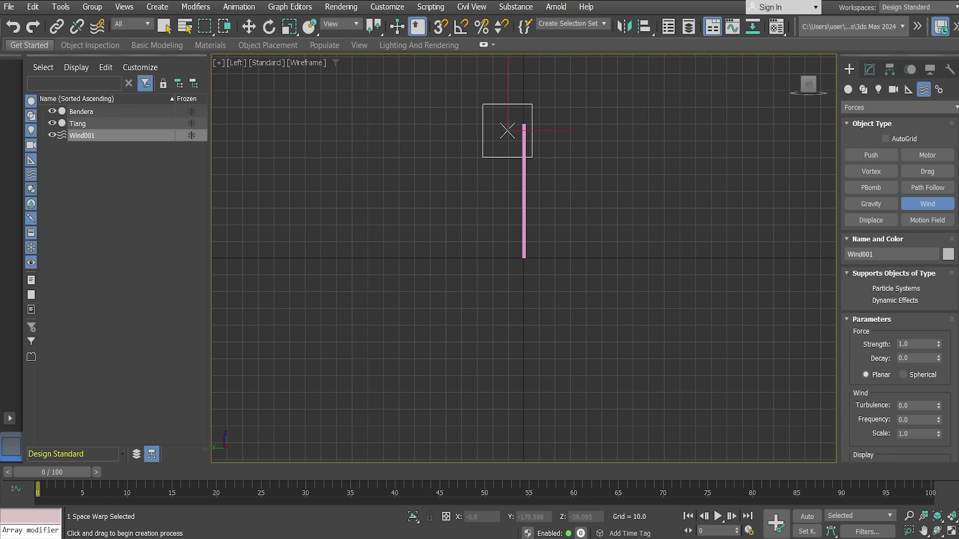
# Set the wind Strength to 5 and Turbulence to 1, then restore four viewports.
pyautogui.click(912, 345)
pyautogui.write('5')
pyautogui.click(924, 406)
pyautogui.click(913, 406)
pyautogui.doubleClick(901, 405)
pyautogui.write('1')
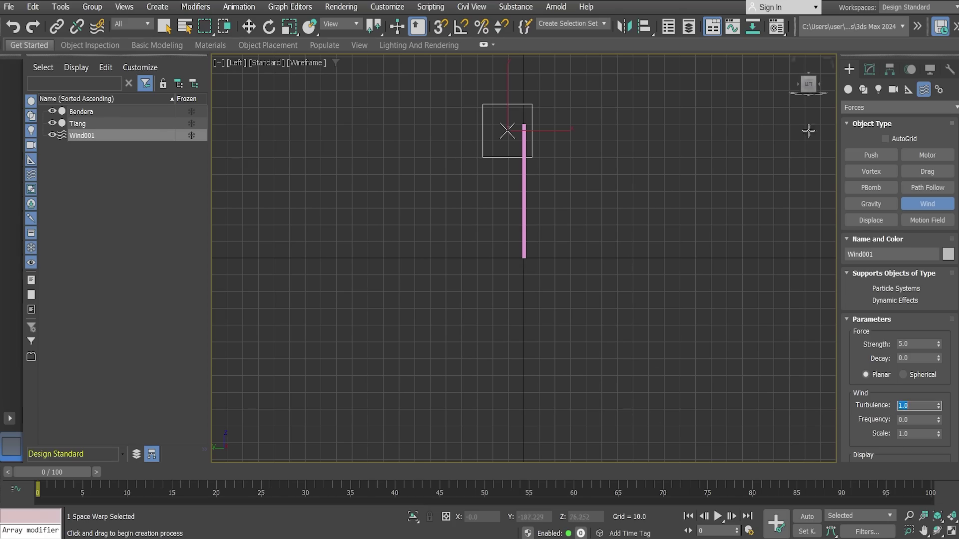
pyautogui.click(951, 531)
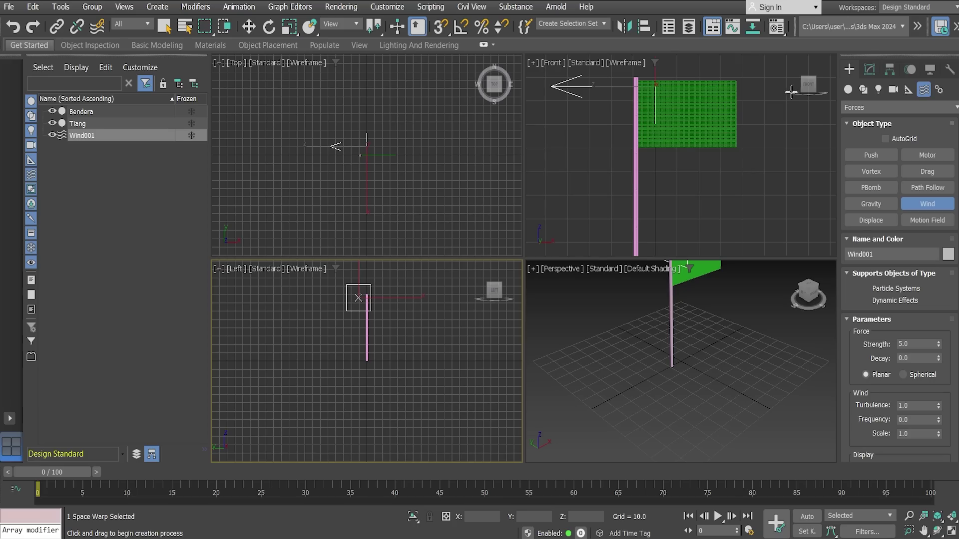
# Maximize the Front view and move Wind001 to the left of the pole.
pyautogui.click(777, 147)
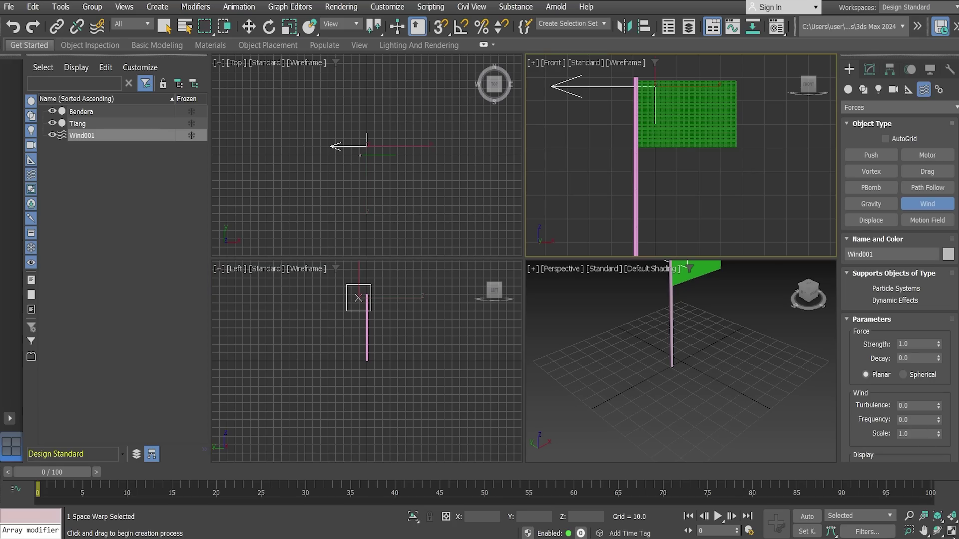
pyautogui.click(951, 532)
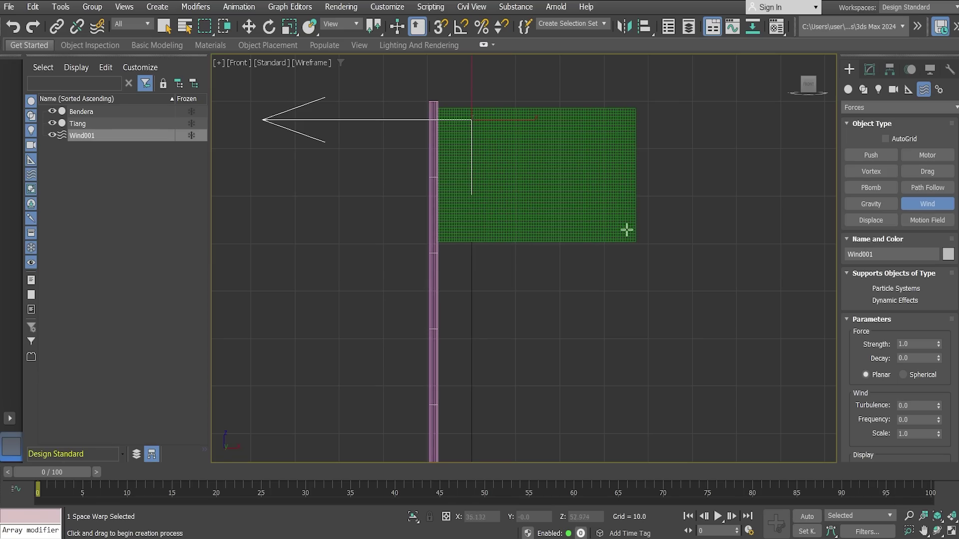
pyautogui.click(251, 27)
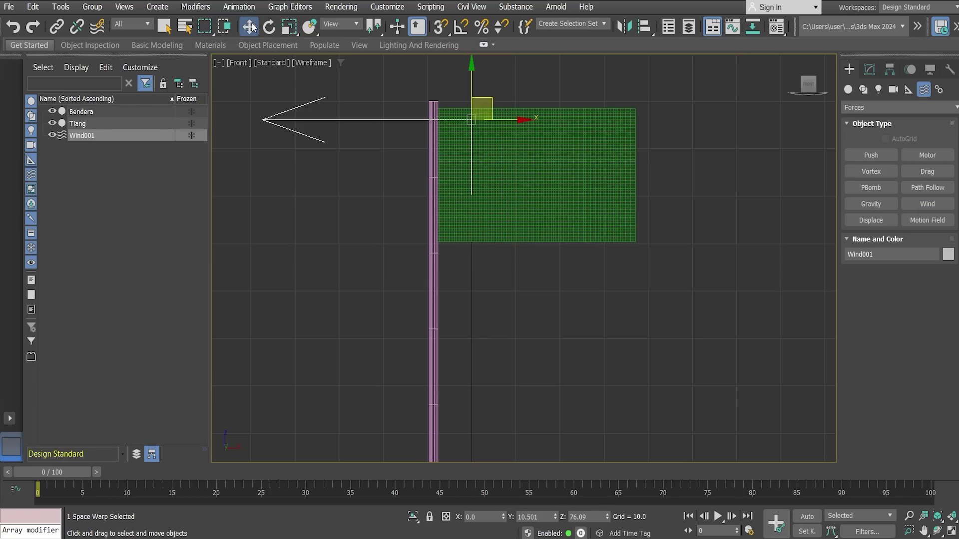
pyautogui.moveTo(471, 120); pyautogui.dragTo(392, 118)
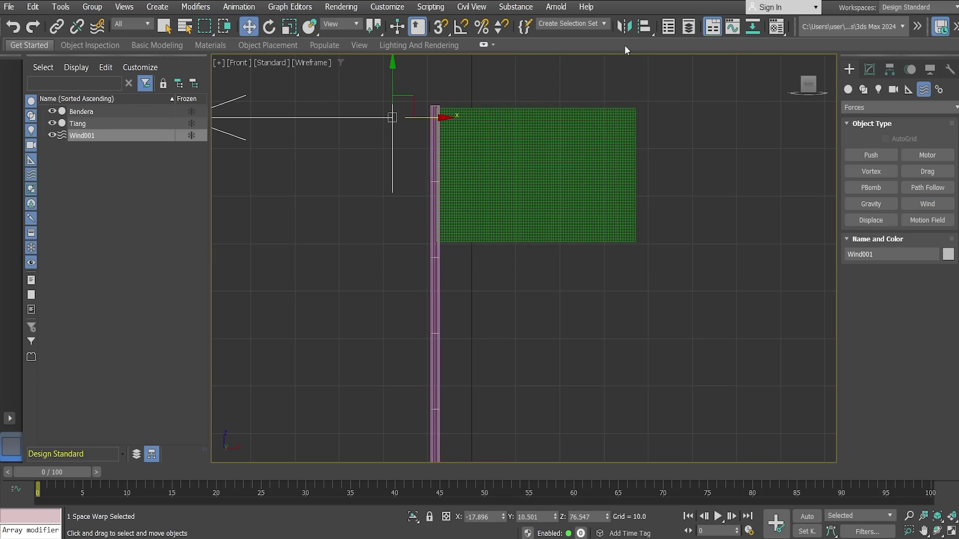
# Mirror Wind001 on X without cloning so it blows toward the flag.
pyautogui.click(624, 27)
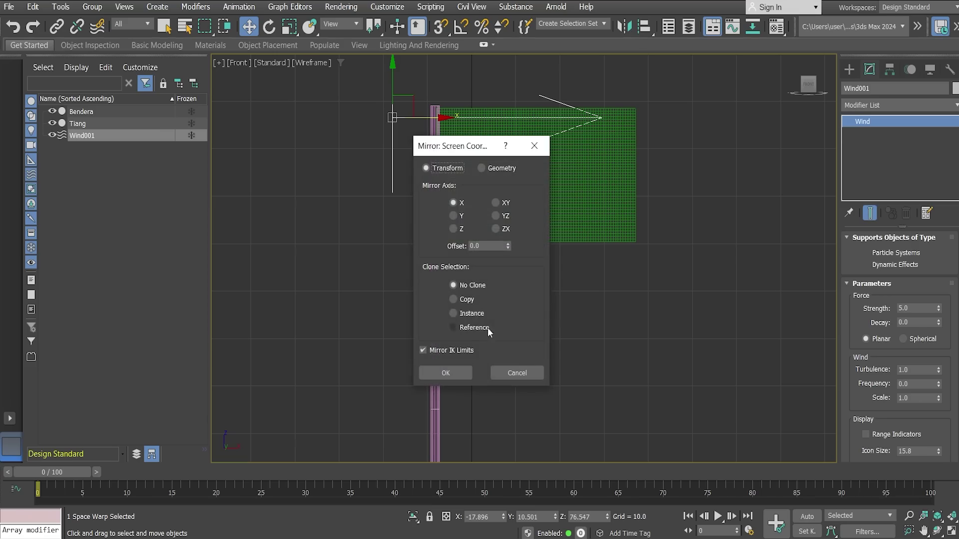
pyautogui.click(454, 373)
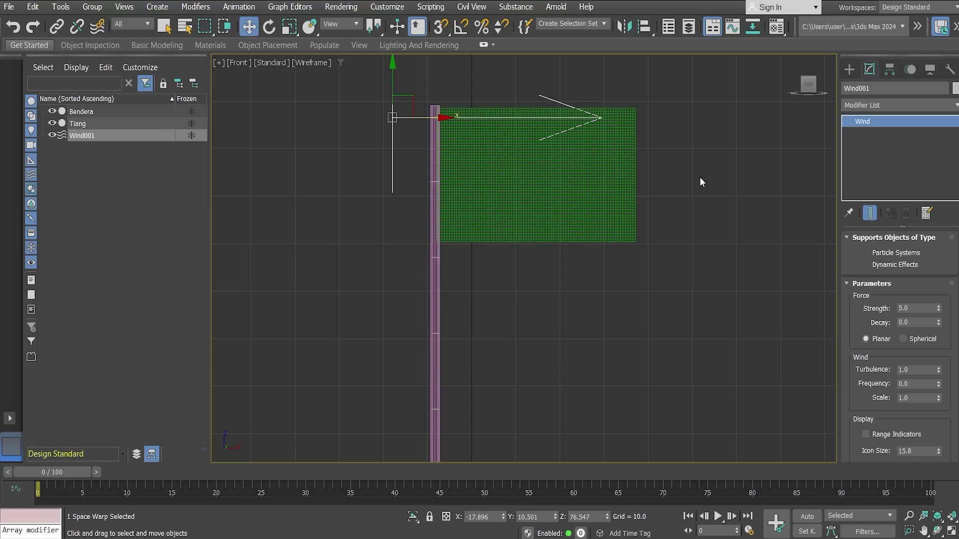
pyautogui.moveTo(808, 85); pyautogui.dragTo(805, 89)
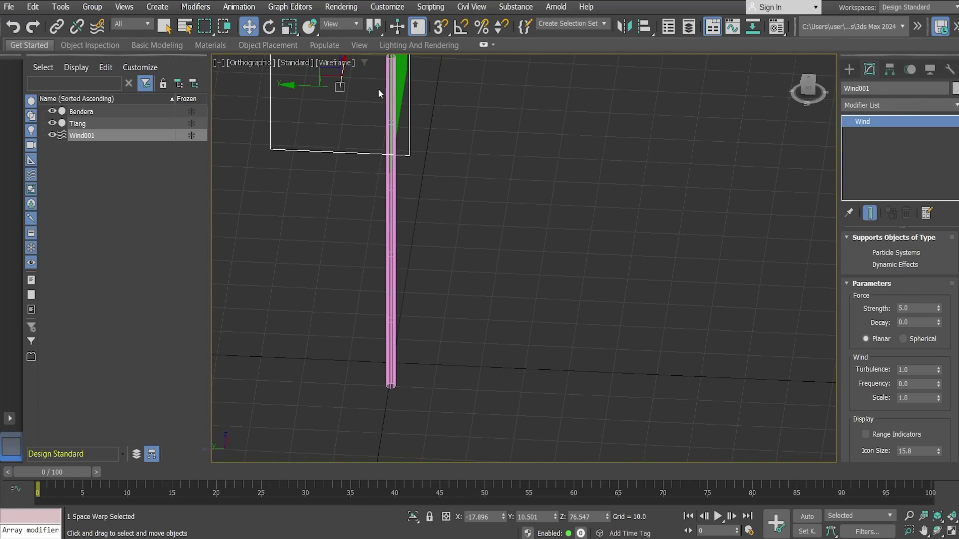
# In the Left view, move Wind001 across and down onto the top of the pole.
pyautogui.moveTo(291, 86); pyautogui.dragTo(301, 85)
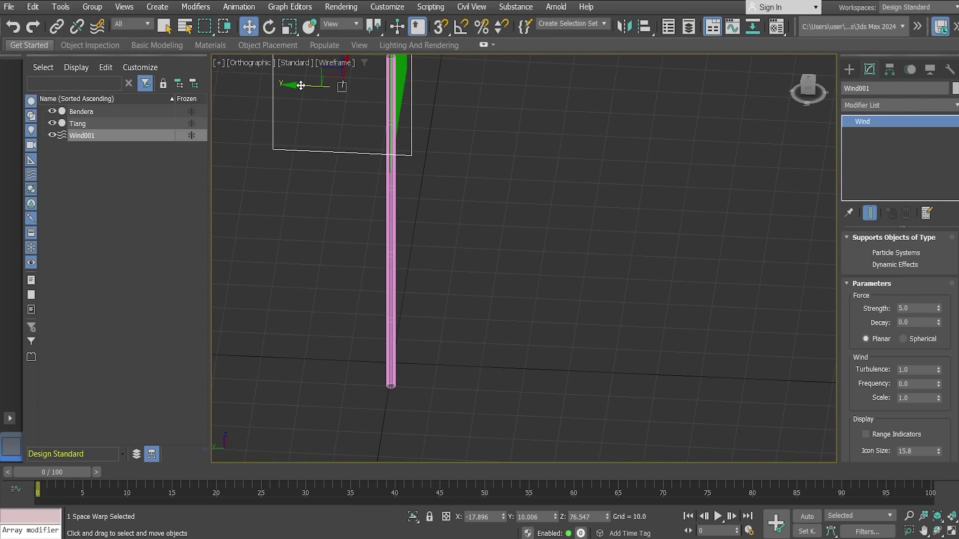
pyautogui.click(322, 87)
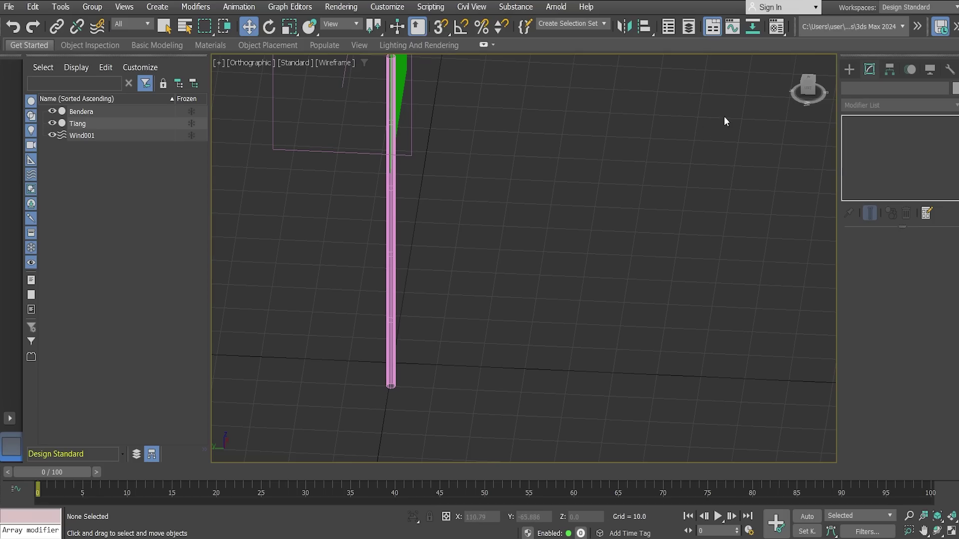
pyautogui.click(808, 88)
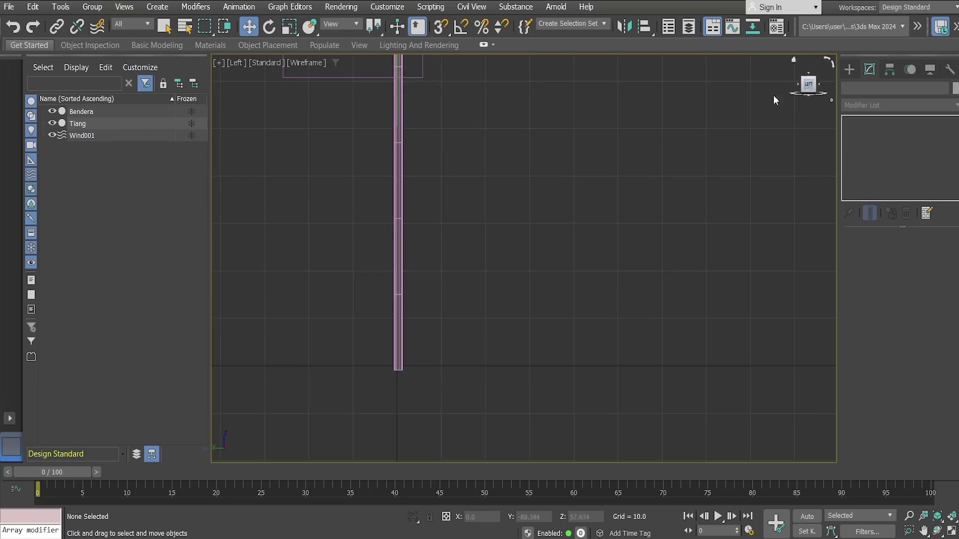
pyautogui.press('z')
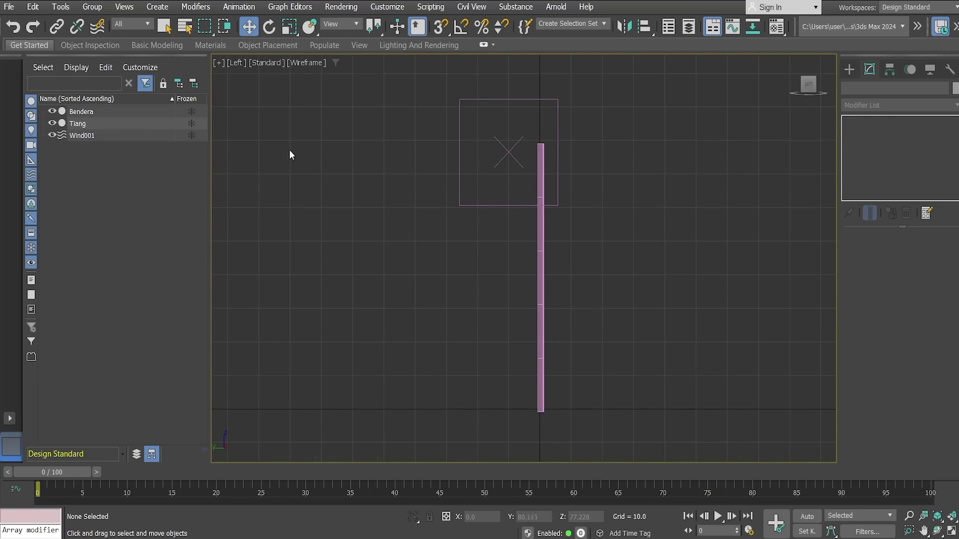
pyautogui.click(127, 139)
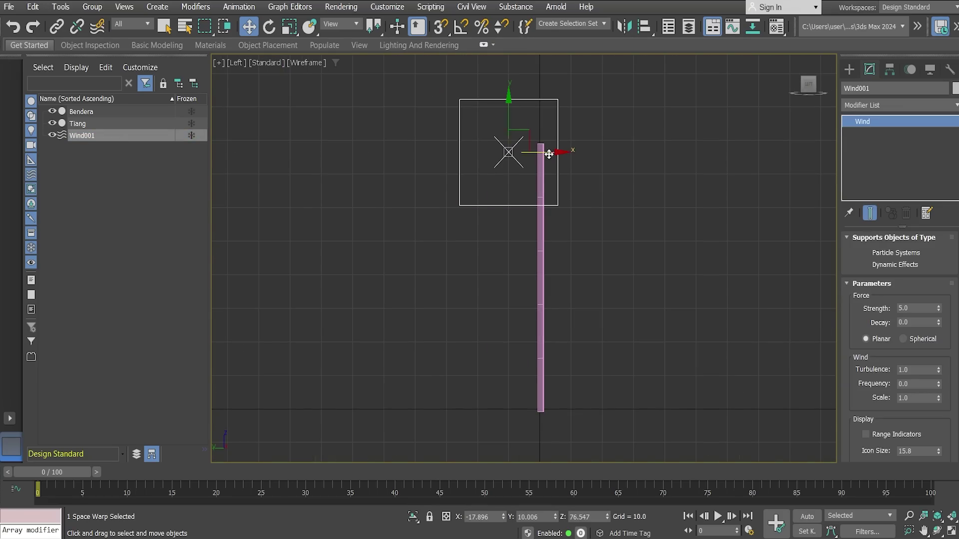
pyautogui.moveTo(563, 154); pyautogui.dragTo(596, 155)
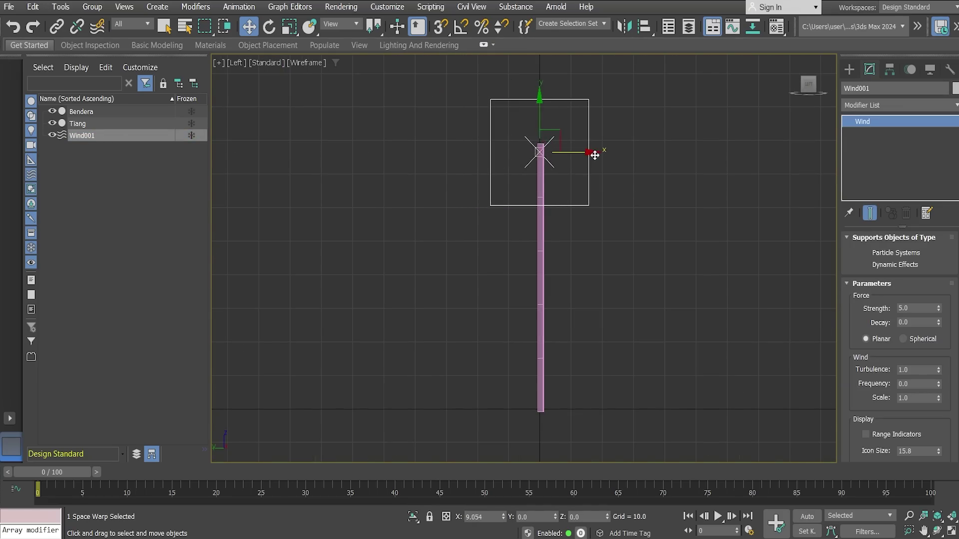
pyautogui.moveTo(540, 97); pyautogui.dragTo(540, 141)
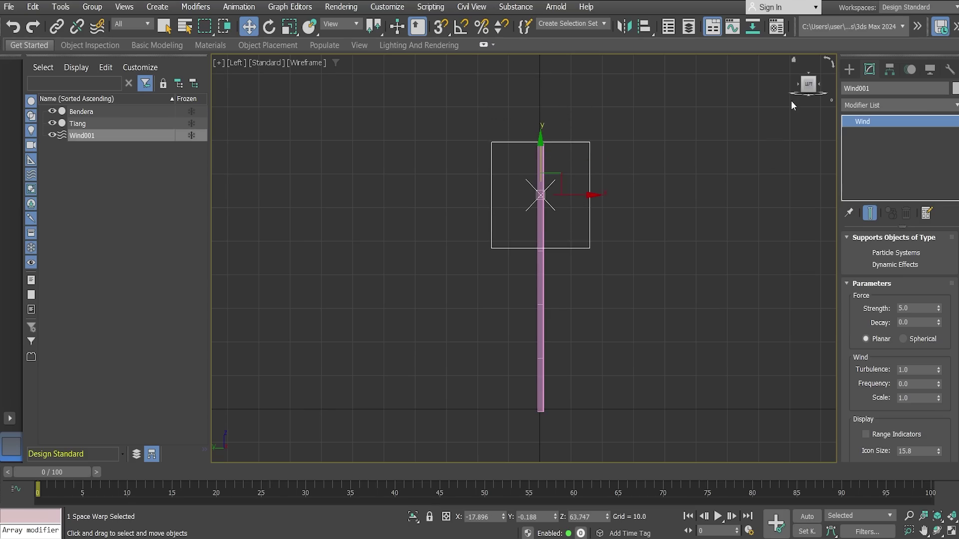
pyautogui.moveTo(810, 89); pyautogui.dragTo(589, 179)
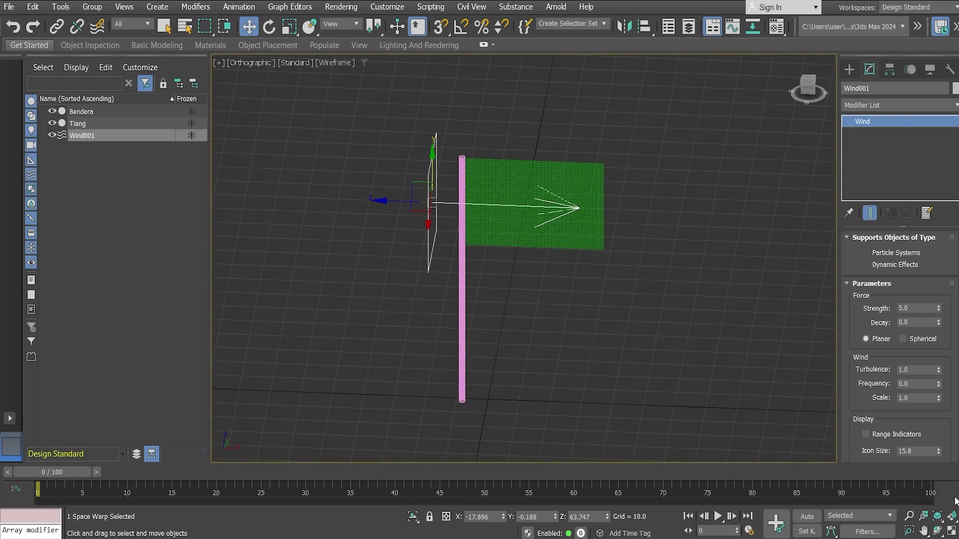
# Restore four viewports, frame flag and pole in Perspective, and set the view to Front.
pyautogui.click(951, 530)
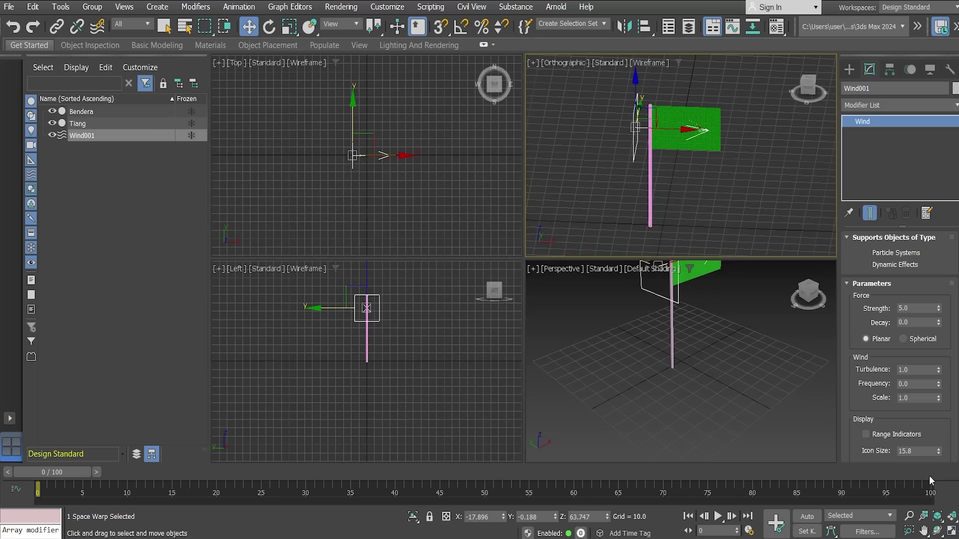
pyautogui.moveTo(706, 341); pyautogui.dragTo(695, 422, button='middle')
pyautogui.scroll(-2, 696, 421)
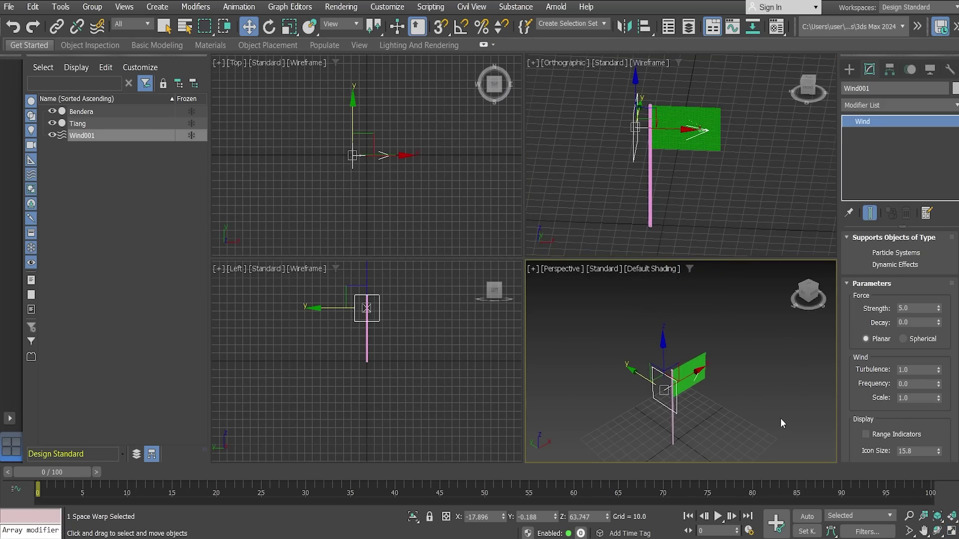
pyautogui.click(714, 160)
pyautogui.click(806, 89)
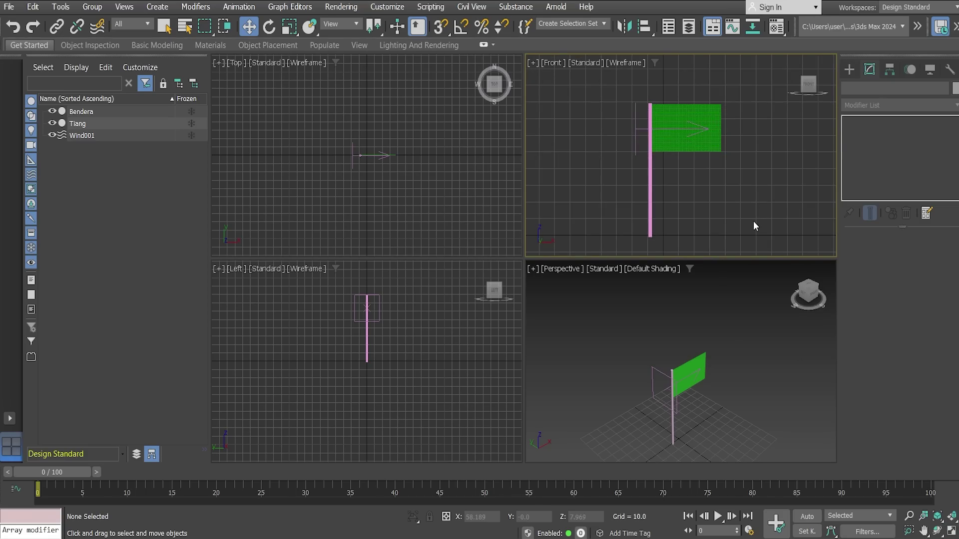
# Maximize the Front view, select Wind001 and rename it 'Arah Angin'.
pyautogui.click(951, 531)
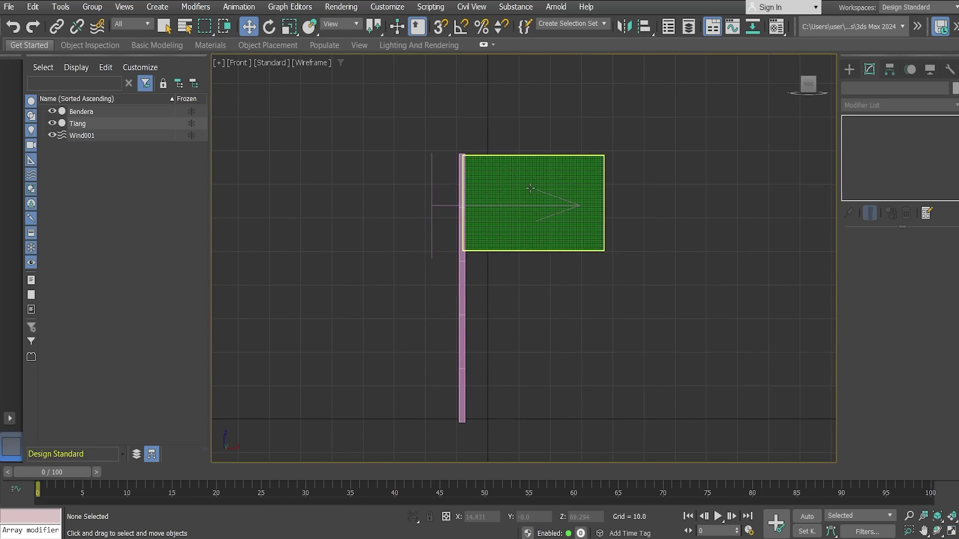
pyautogui.click(515, 200)
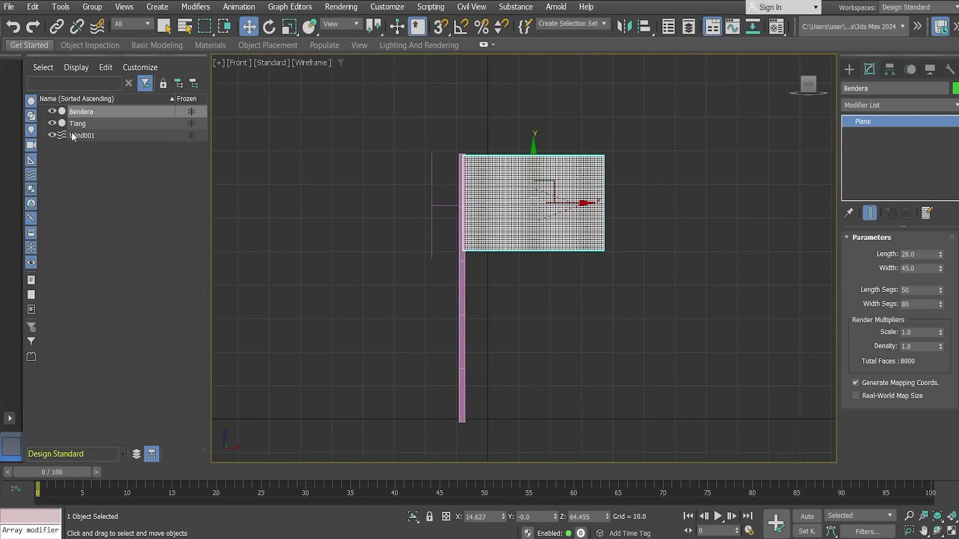
pyautogui.click(85, 136)
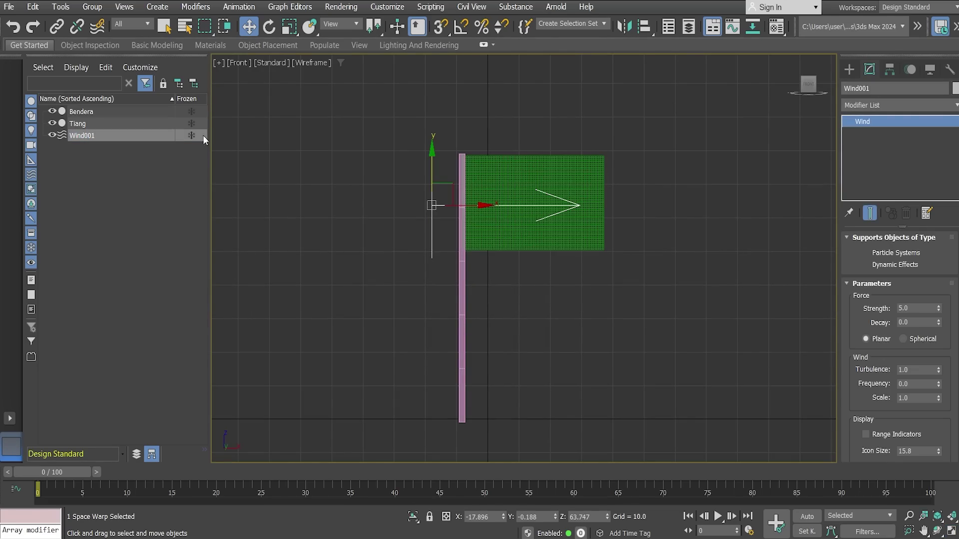
pyautogui.click(872, 86)
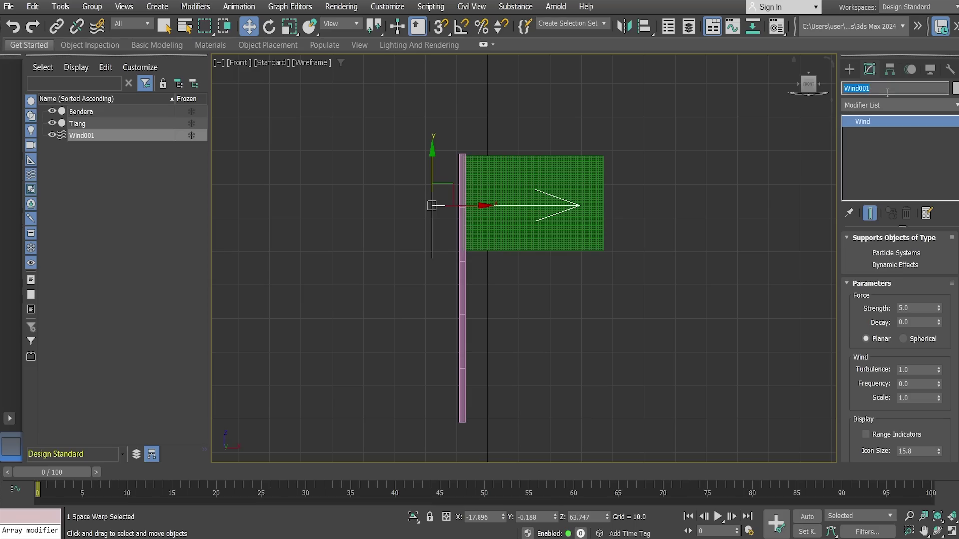
pyautogui.write('Arah Angin')
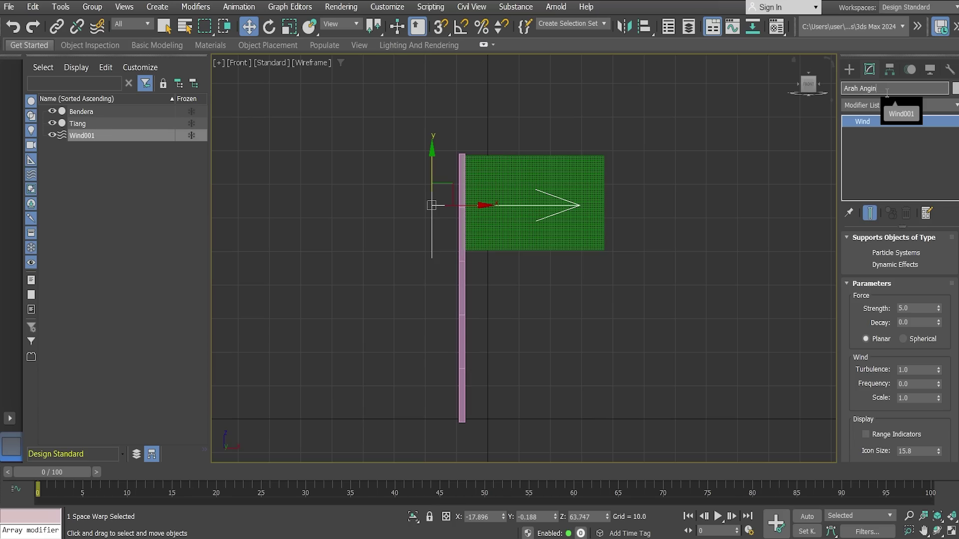
pyautogui.press('Return')
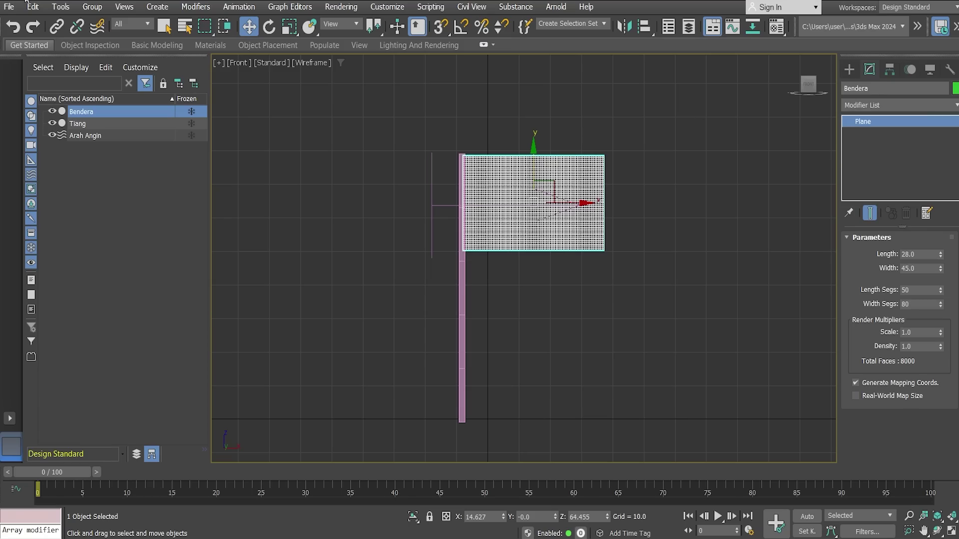
# Add a Cloth modifier to Bendera from the Modifiers menu.
pyautogui.click(194, 10)
pyautogui.moveTo(199, 110)
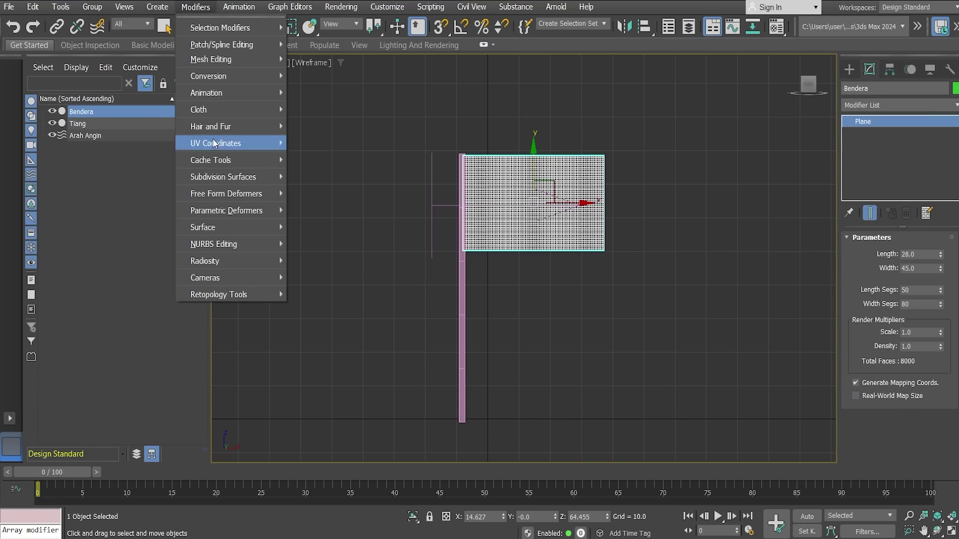
pyautogui.click(306, 109)
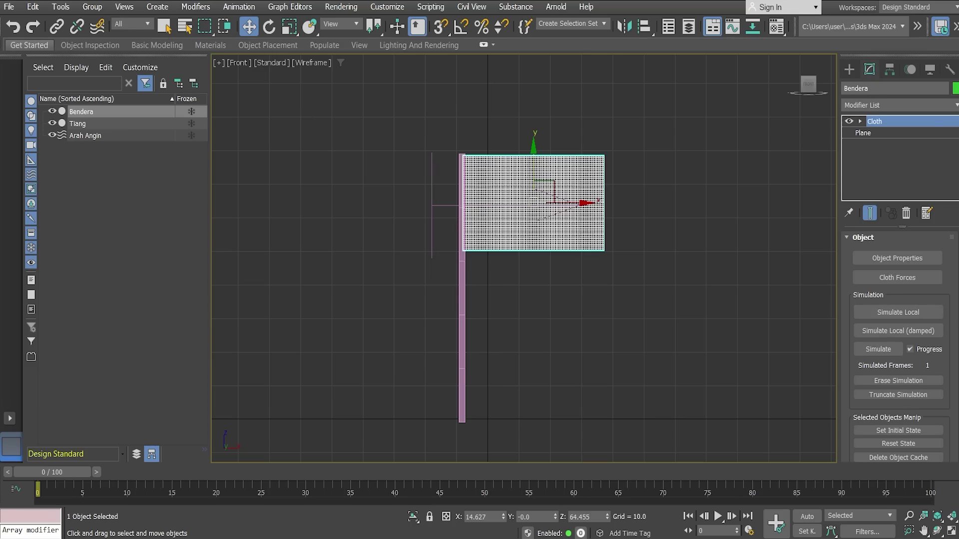
pyautogui.scroll(-5, 952, 403)
pyautogui.scroll(-5, 952, 403)
pyautogui.scroll(-5, 952, 404)
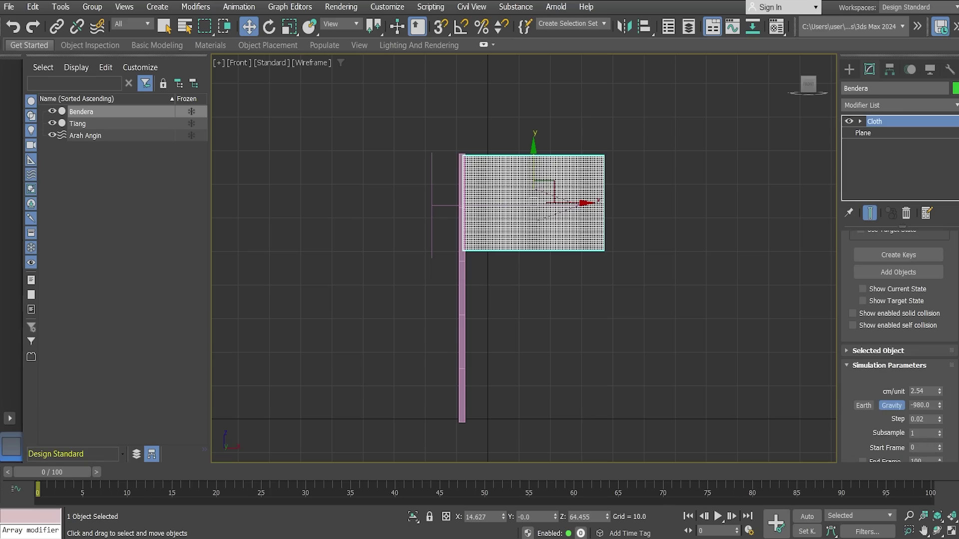
# Set cloth Gravity to -250 and enable Self Collision at level 2.
pyautogui.click(930, 406)
pyautogui.press('BackSpace')
pyautogui.press('BackSpace')
pyautogui.press('BackSpace')
pyautogui.write('250')
pyautogui.press('Return')
pyautogui.scroll(-2, 910, 410)
pyautogui.click(863, 428)
pyautogui.click(929, 428)
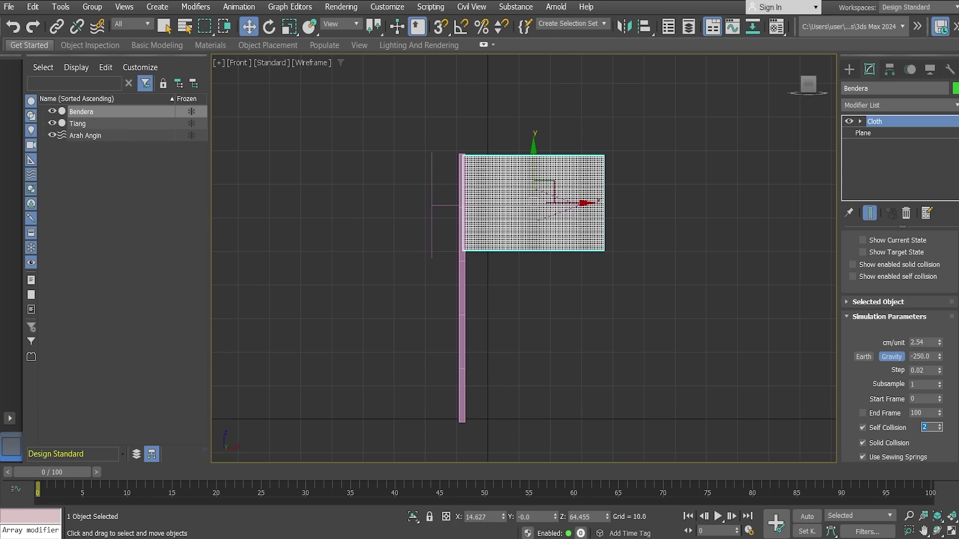
pyautogui.scroll(5, 908, 265)
pyautogui.scroll(5, 908, 265)
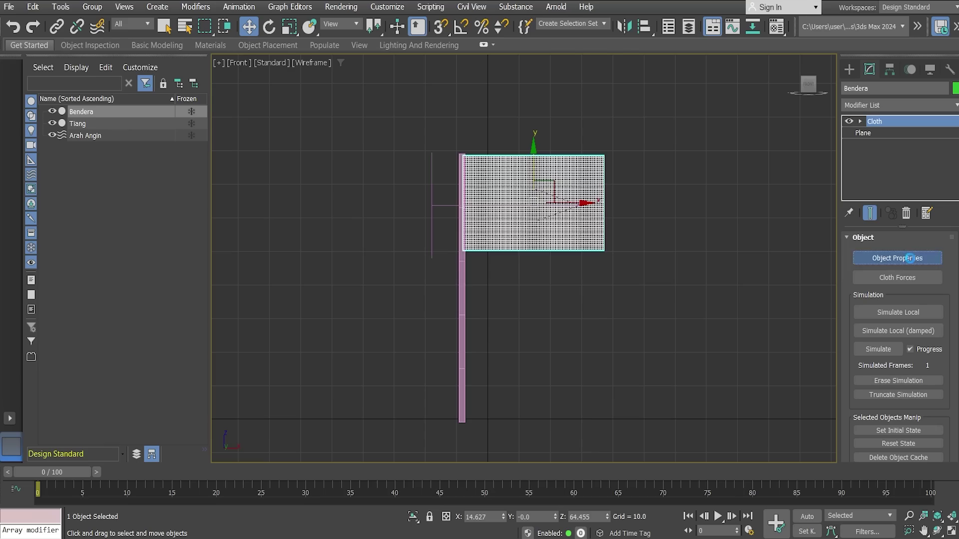
# In Object Properties, make Bendera a Cloth object using the Cotton preset.
pyautogui.click(907, 258)
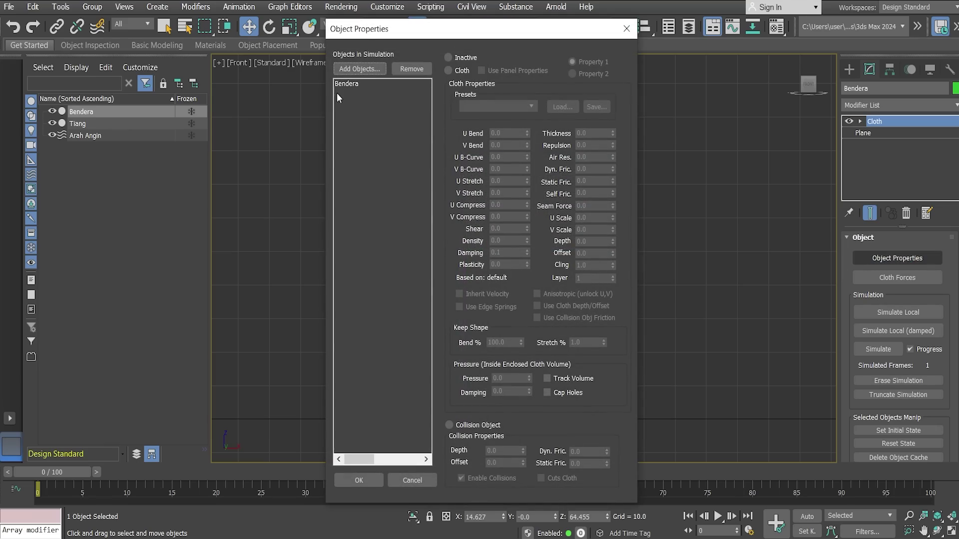
pyautogui.click(340, 85)
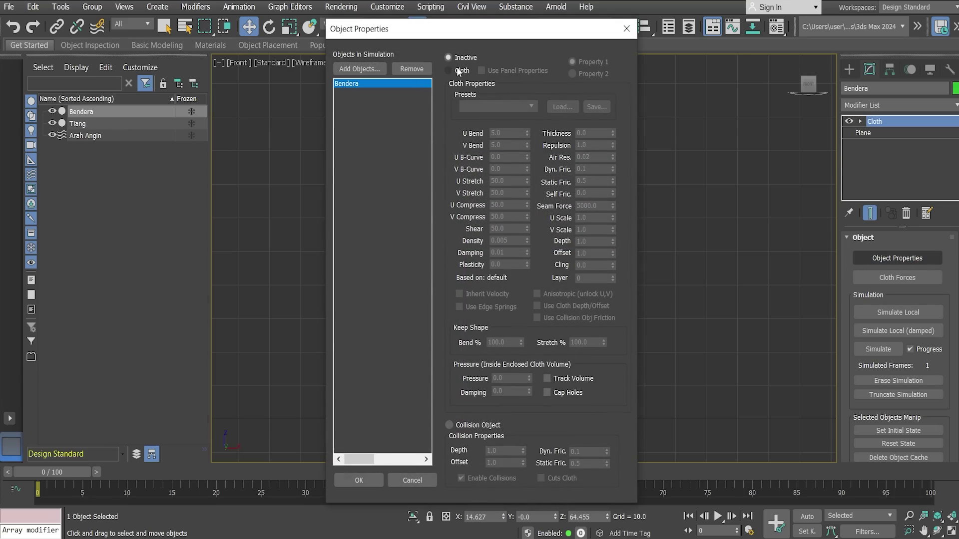
pyautogui.click(448, 70)
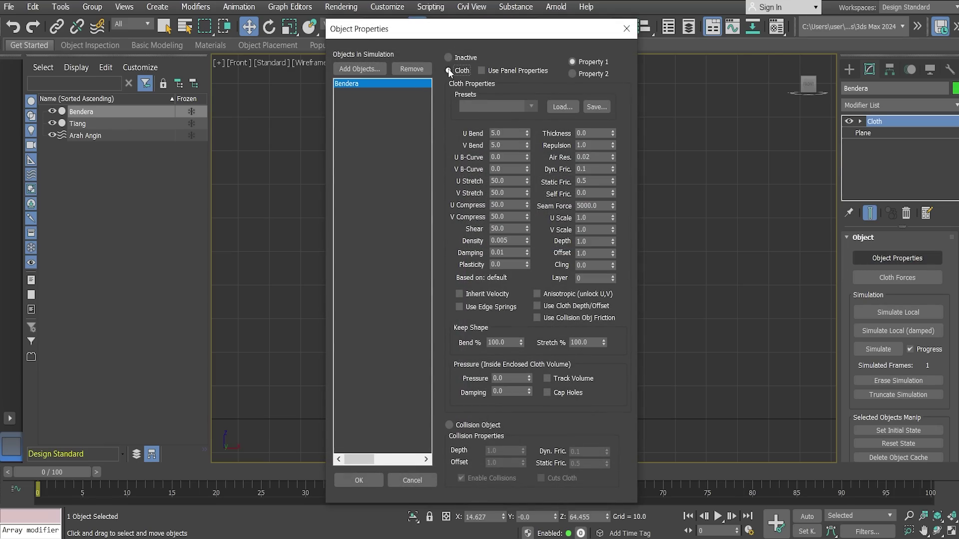
pyautogui.click(525, 103)
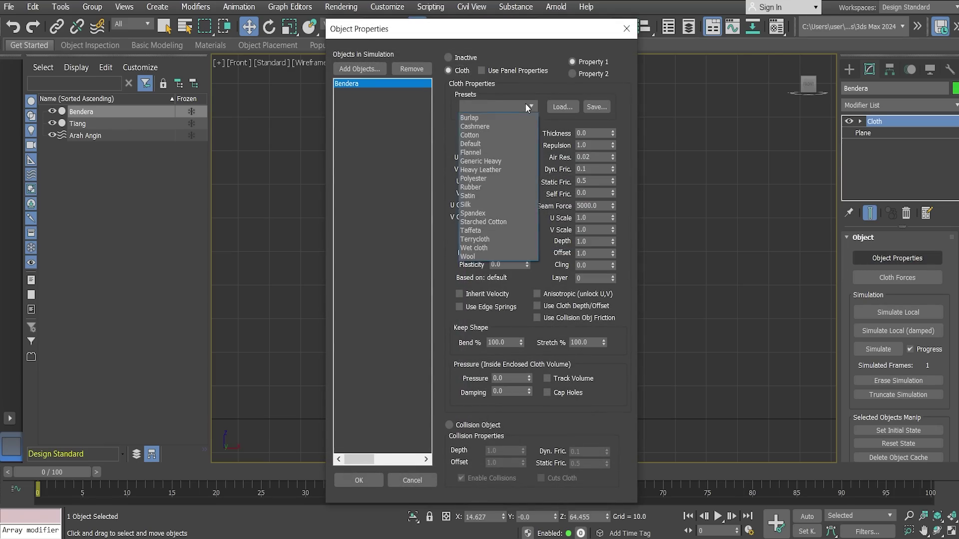
pyautogui.click(487, 135)
# Add the Tiang pole to the simulation as a collision object and accept.
pyautogui.click(357, 70)
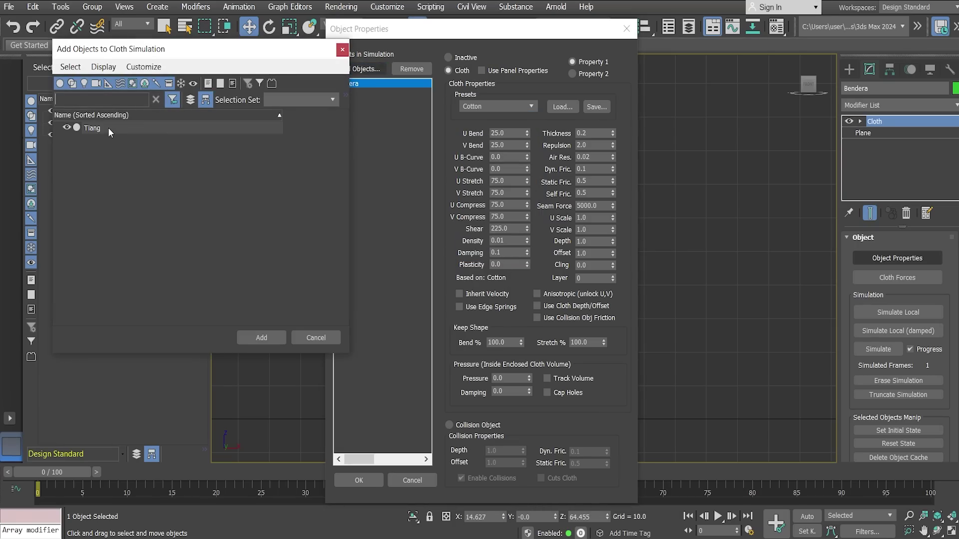
pyautogui.click(109, 128)
pyautogui.click(255, 333)
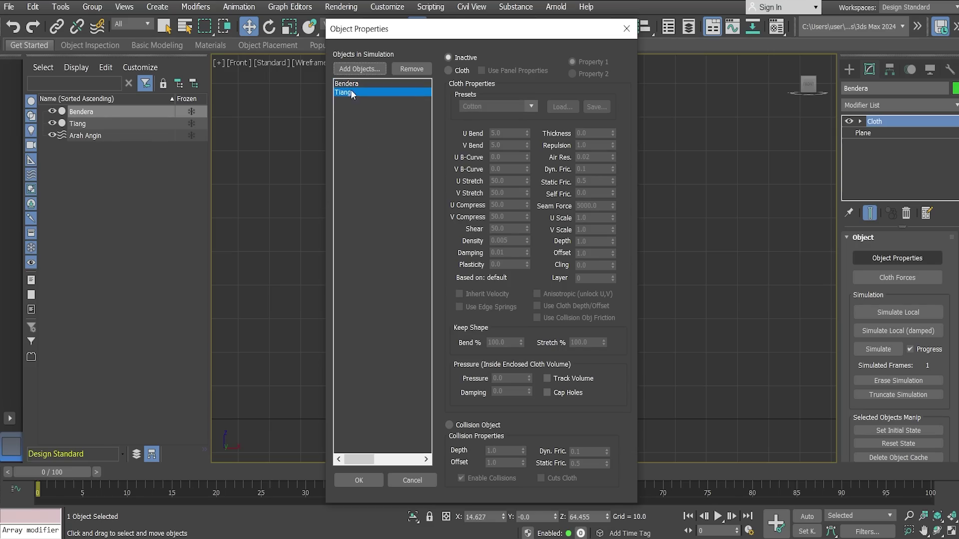
pyautogui.click(451, 425)
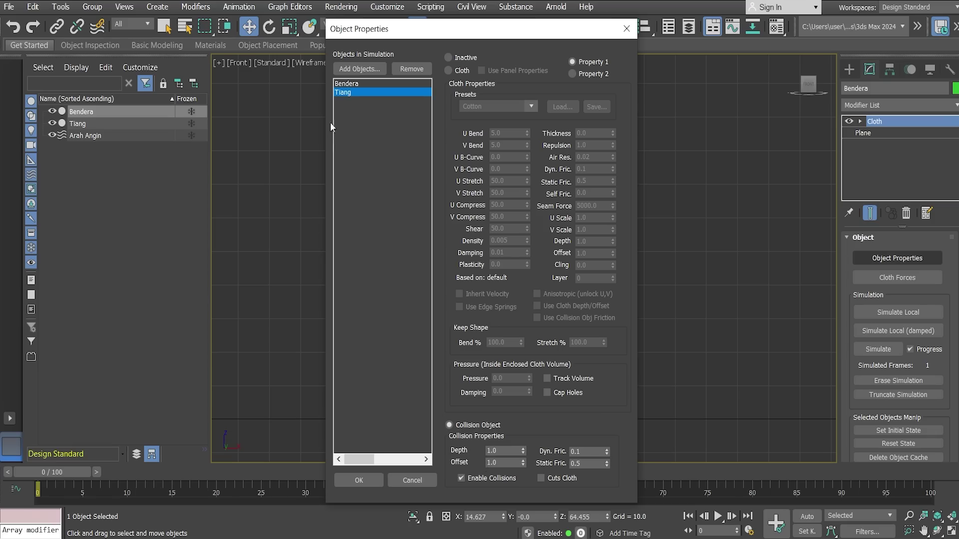
pyautogui.click(352, 84)
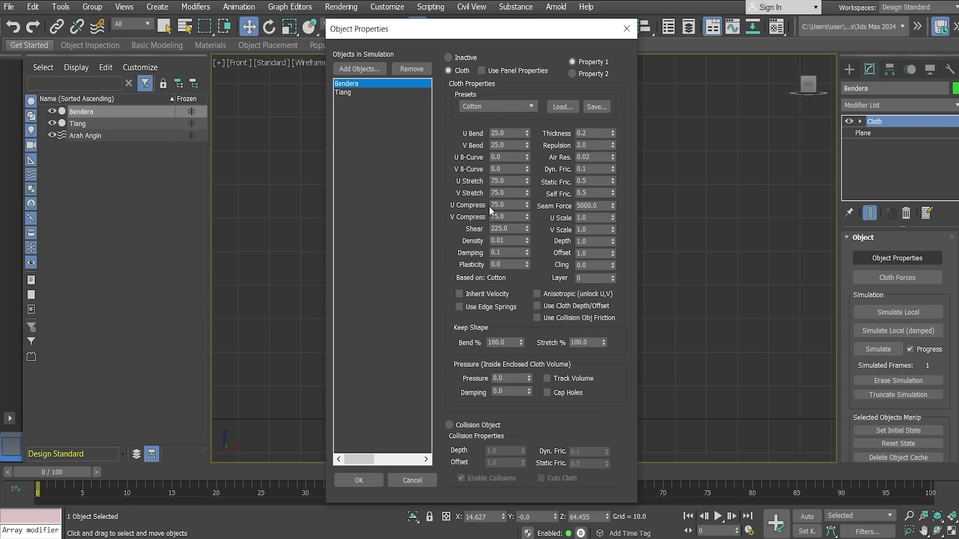
pyautogui.click(359, 480)
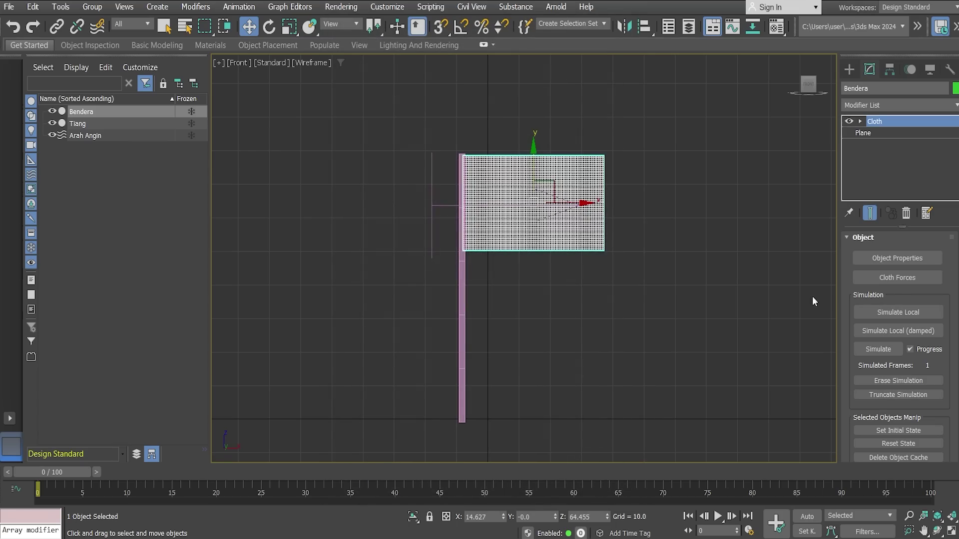
# Move Arah Angin into the cloth's Forces in Simulation list and confirm.
pyautogui.click(892, 281)
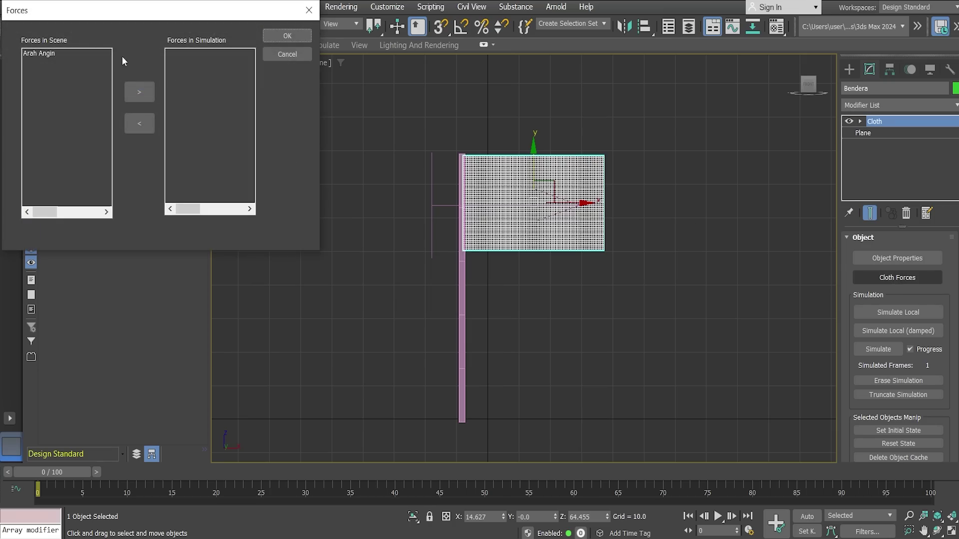
pyautogui.click(43, 52)
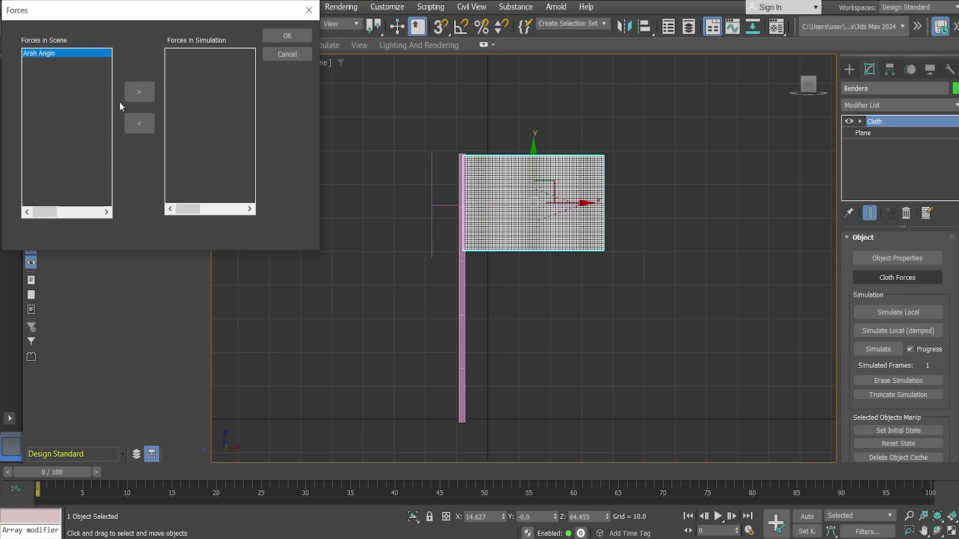
pyautogui.click(133, 87)
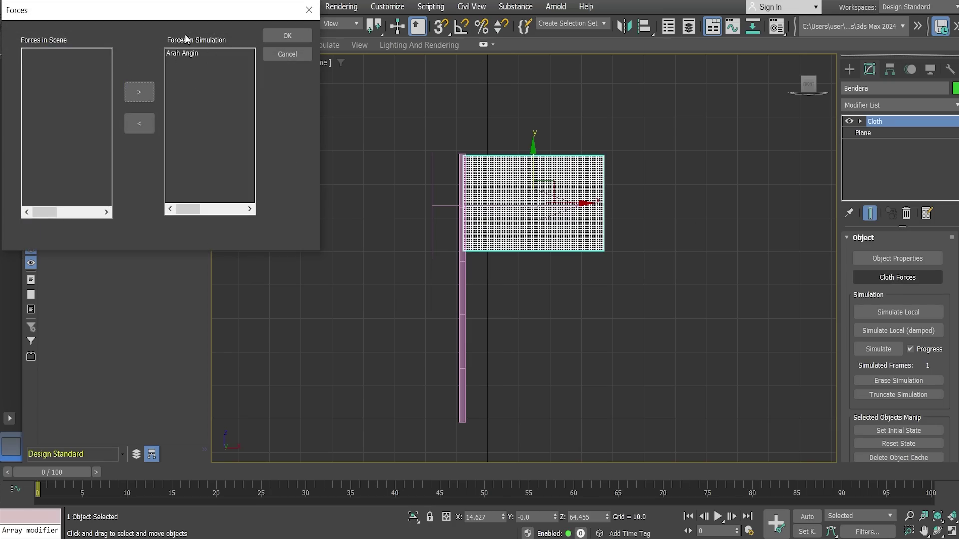
pyautogui.click(277, 34)
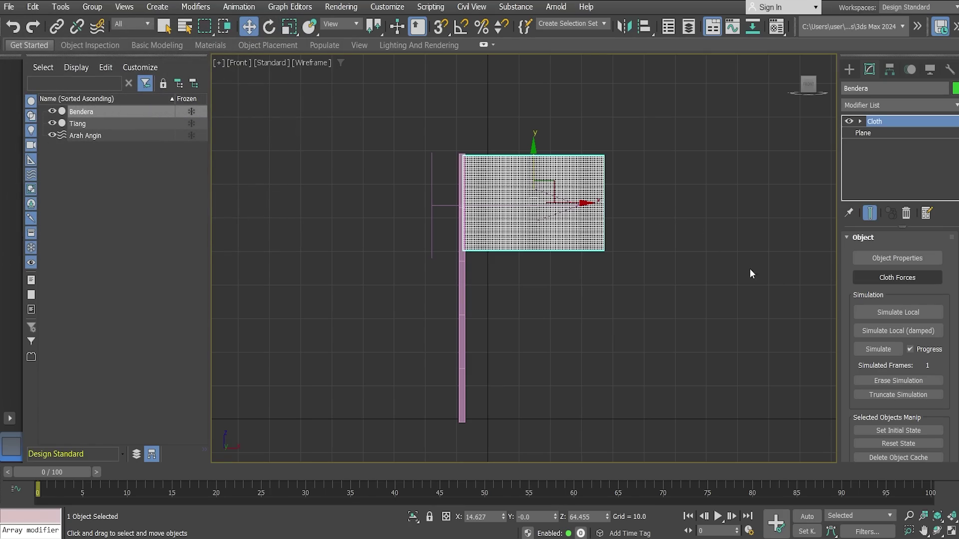
# Zoom and pan the front view until the flag fills and is centred in it.
pyautogui.scroll(2, 632, 302)
pyautogui.moveTo(625, 289); pyautogui.dragTo(740, 358, button='middle')
pyautogui.scroll(3, 740, 357)
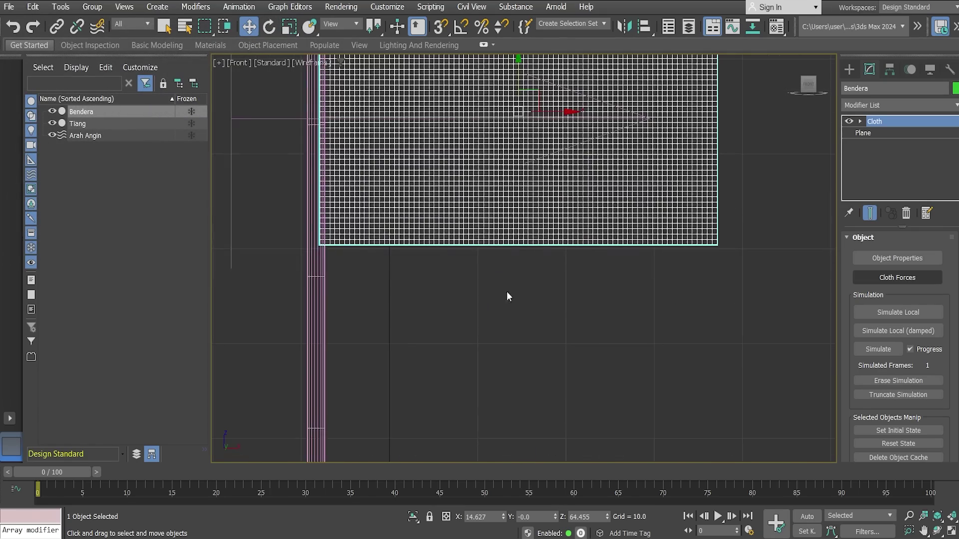
pyautogui.moveTo(507, 295); pyautogui.dragTo(597, 399, button='middle')
pyautogui.scroll(-1, 596, 398)
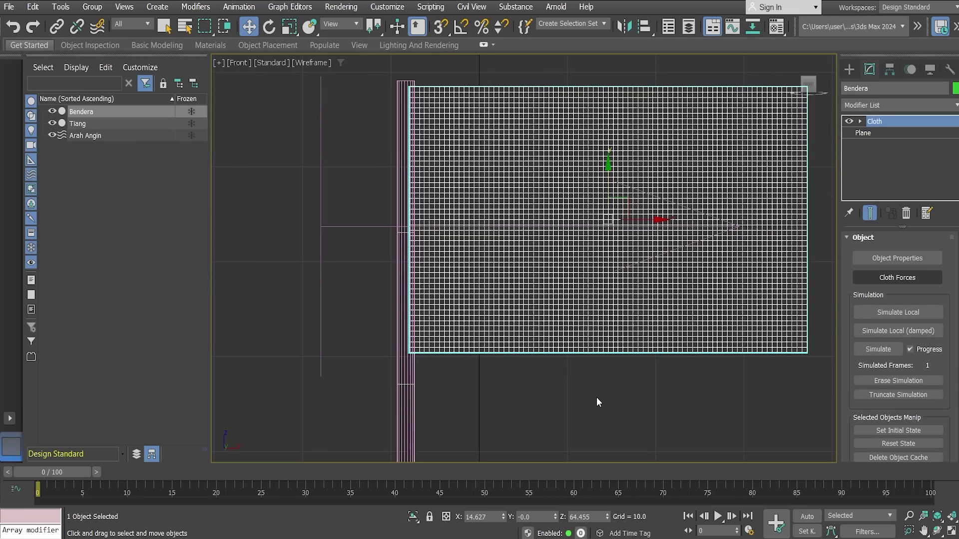
pyautogui.scroll(2, 597, 401)
pyautogui.scroll(-2, 520, 360)
pyautogui.moveTo(527, 374); pyautogui.dragTo(541, 388, button='middle')
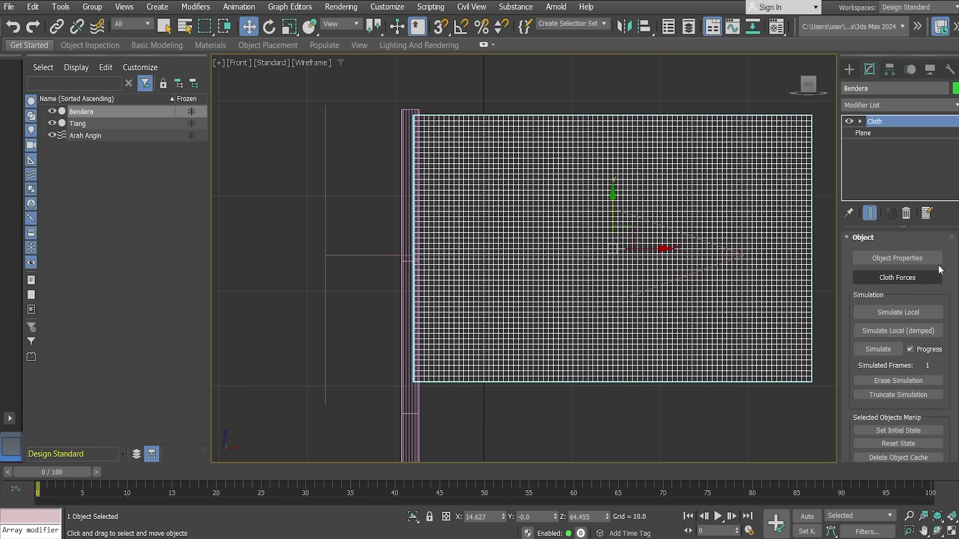
# Enter Cloth's Group sub-object and region-select the vertex column along the pole-side edge.
pyautogui.click(860, 121)
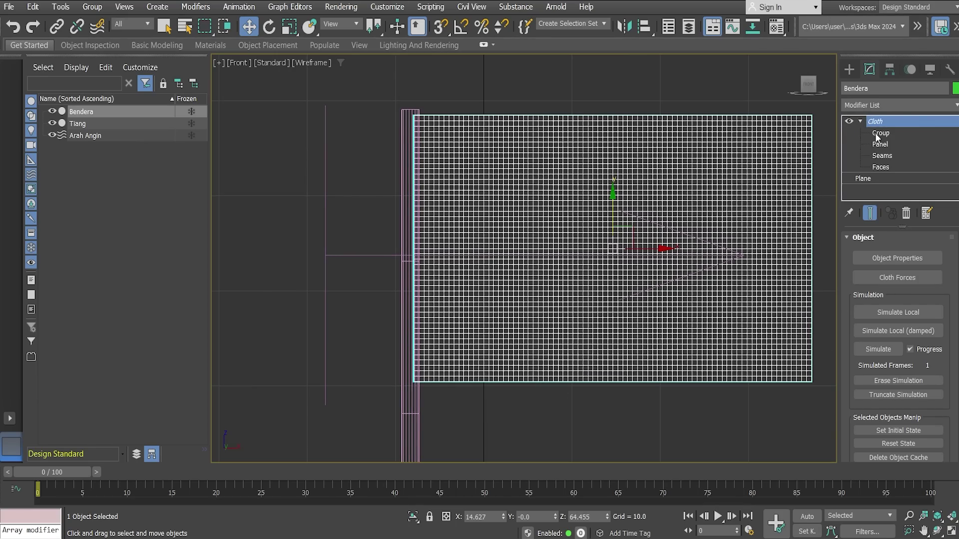
pyautogui.click(879, 133)
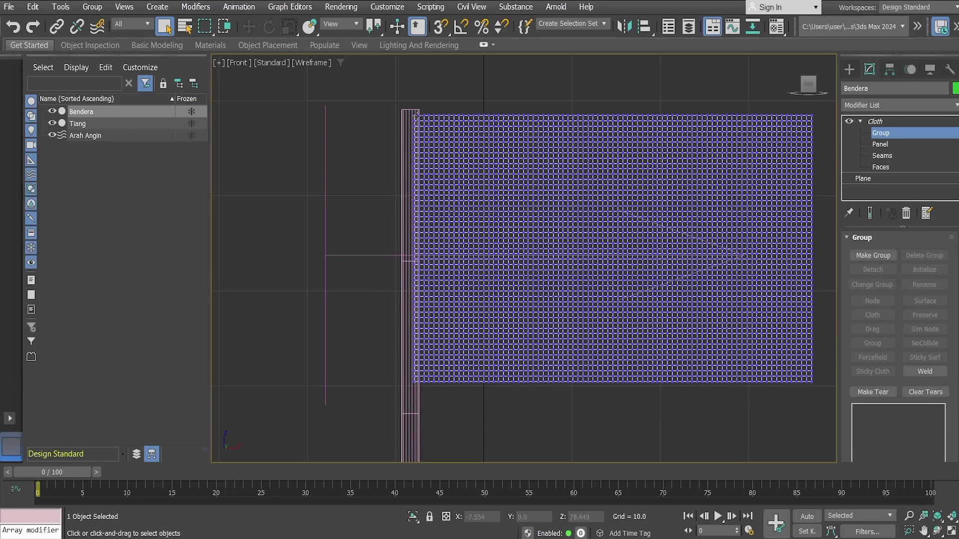
pyautogui.moveTo(415, 172); pyautogui.dragTo(409, 254)
pyautogui.moveTo(410, 104); pyautogui.dragTo(418, 393)
pyautogui.moveTo(406, 107); pyautogui.dragTo(422, 401)
# Make the vertex group 'Ikat Bendera' and attach it as a surface constraint to Tiang.
pyautogui.click(870, 256)
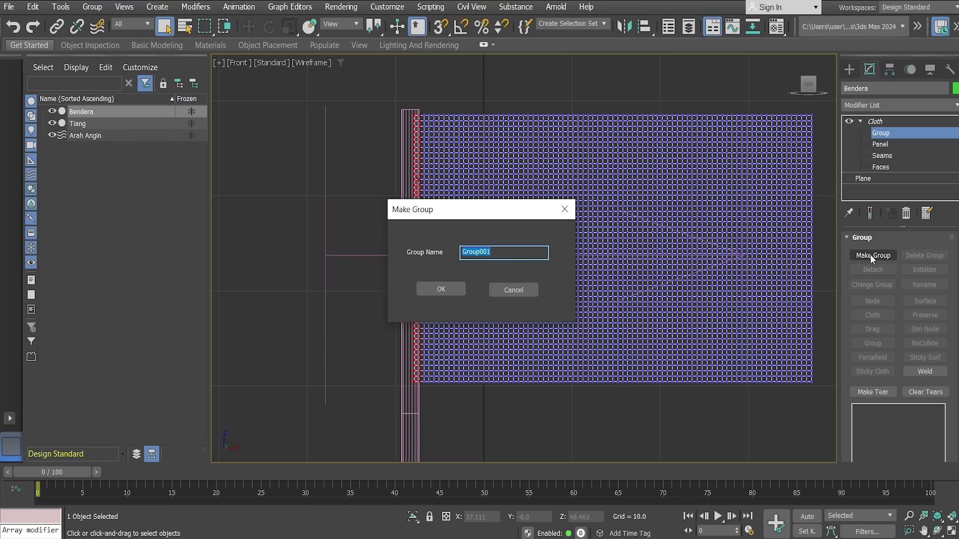
pyautogui.write('Ikat Bendera')
pyautogui.click(439, 289)
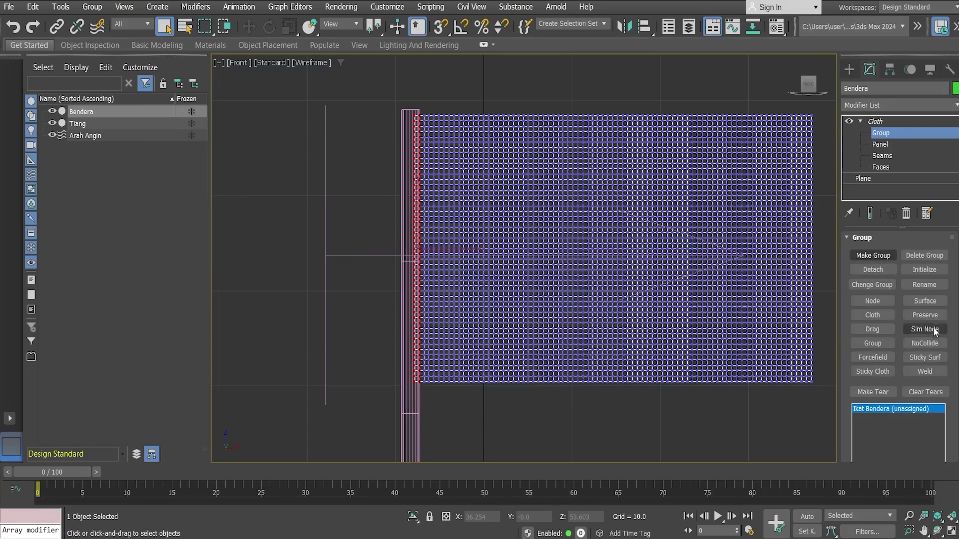
pyautogui.click(928, 301)
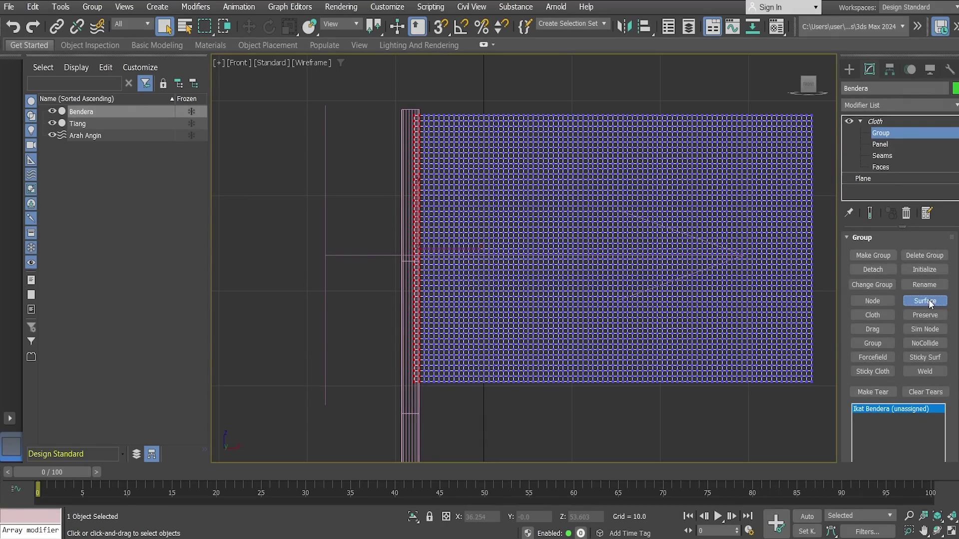
pyautogui.click(407, 159)
pyautogui.click(952, 532)
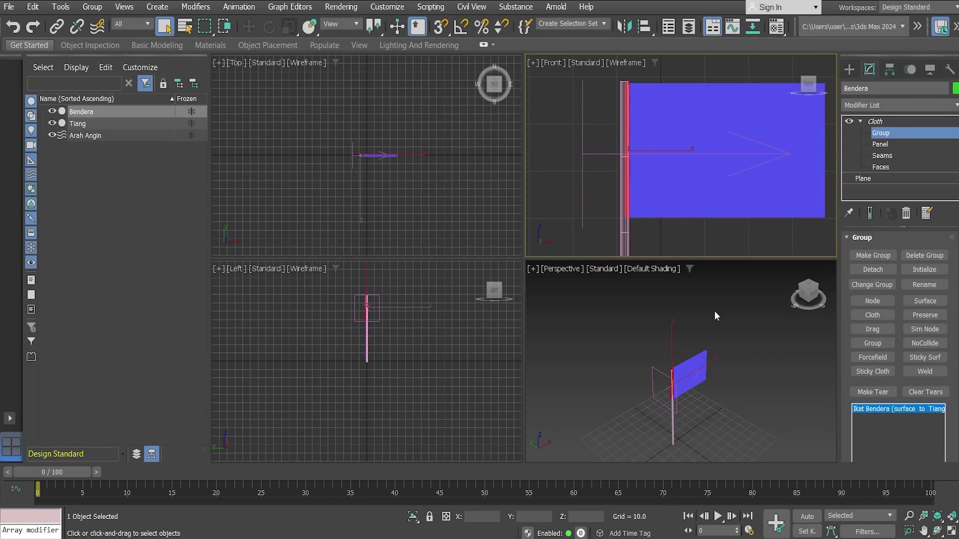
# Maximize the Perspective view to inspect the flag, then restore and maximize the Front view.
pyautogui.rightClick(737, 376)
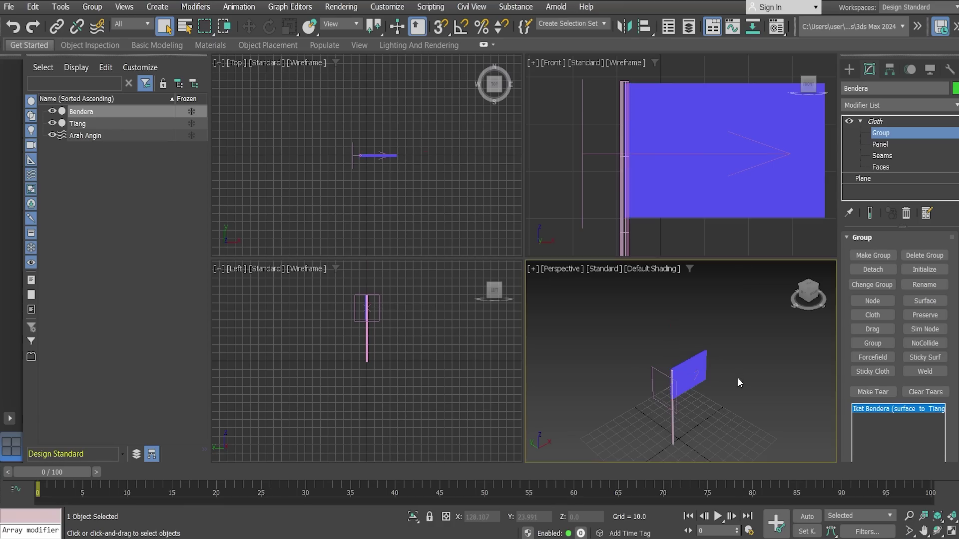
pyautogui.click(951, 532)
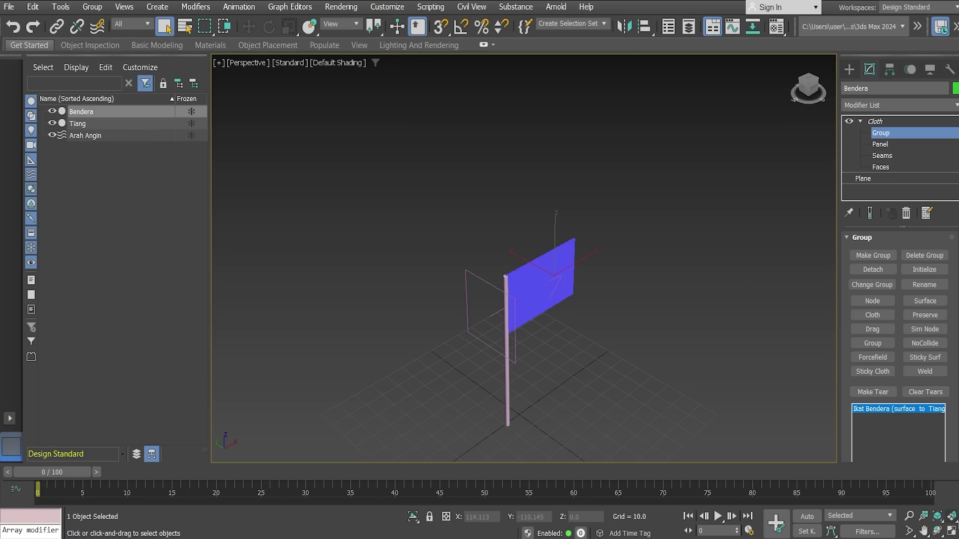
pyautogui.click(951, 532)
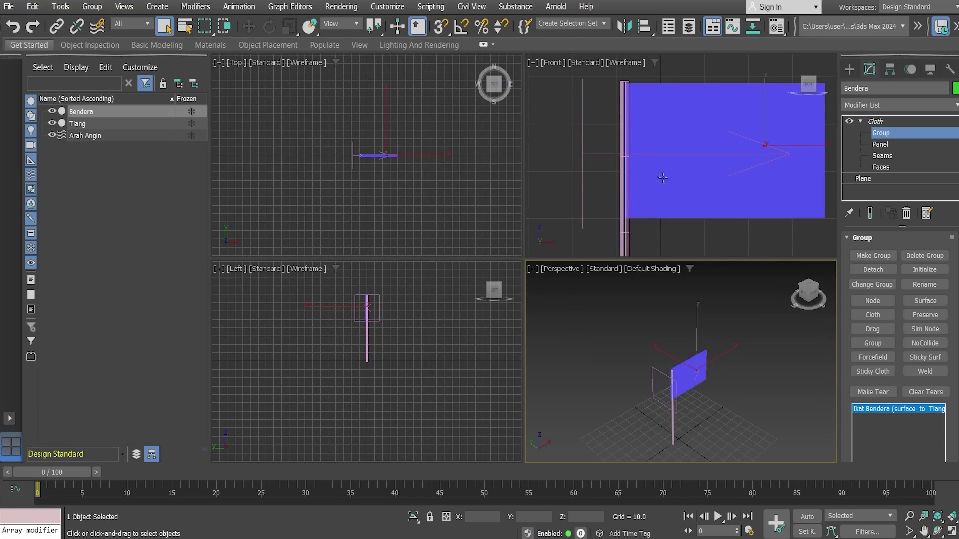
pyautogui.rightClick(667, 243)
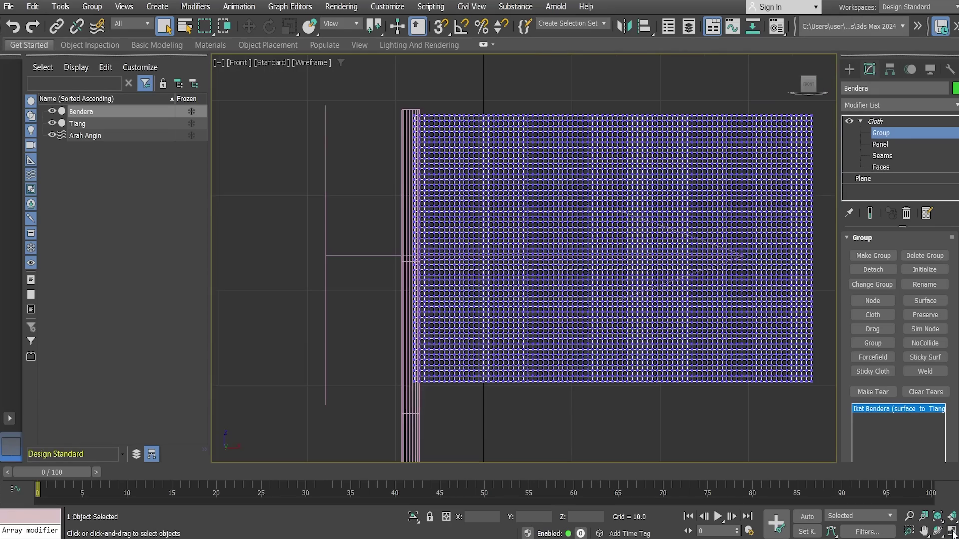
pyautogui.click(950, 532)
# Preview the front view in Default Shading, revert to Wireframe Override, and return to Cloth's top level.
pyautogui.click(318, 62)
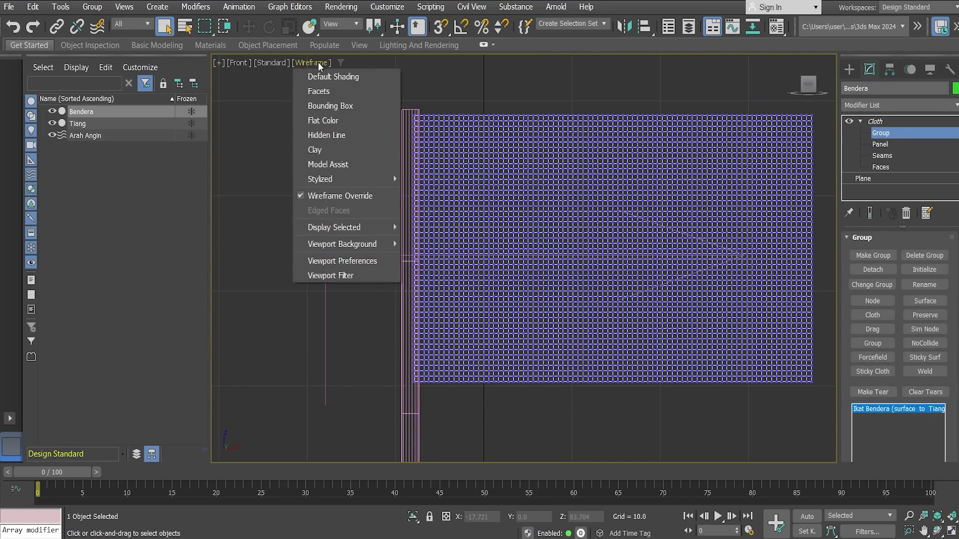
pyautogui.click(315, 77)
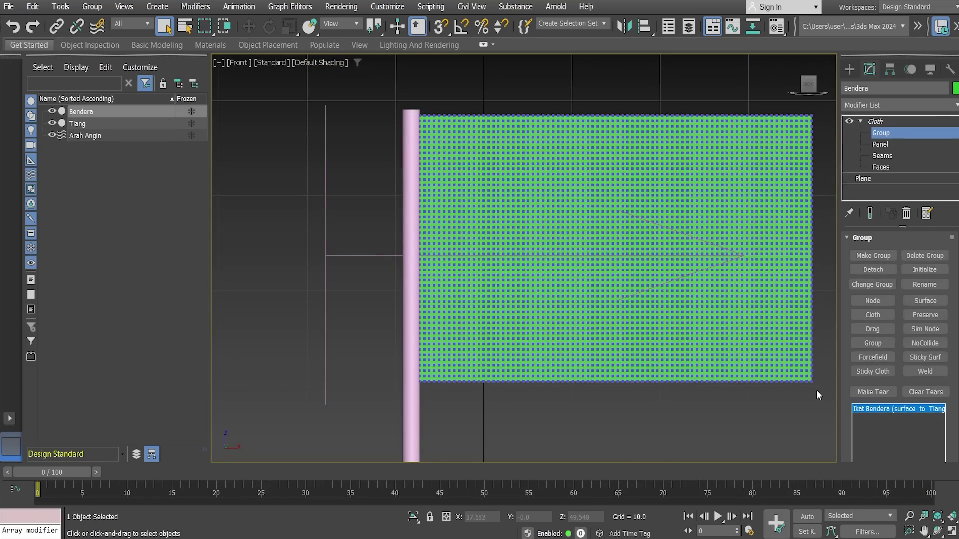
pyautogui.click(317, 62)
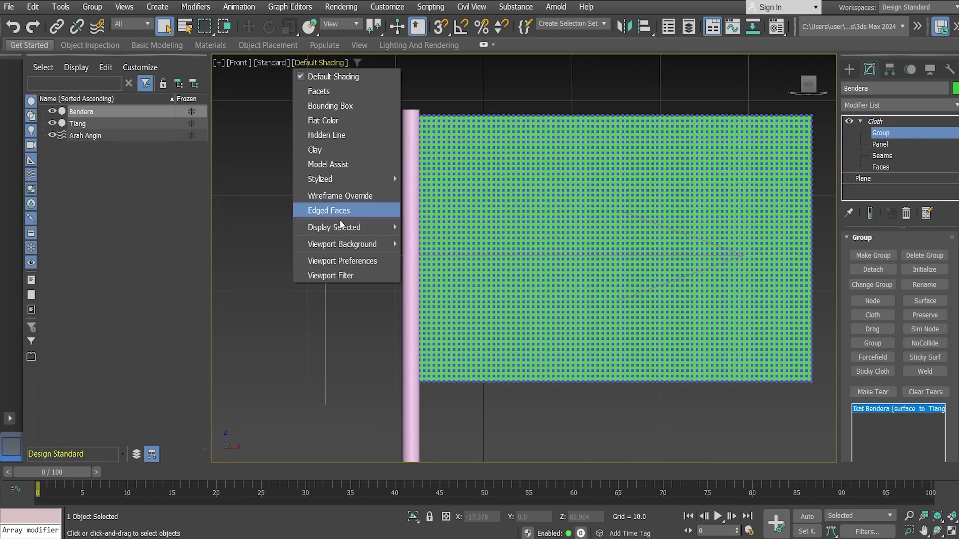
pyautogui.click(334, 198)
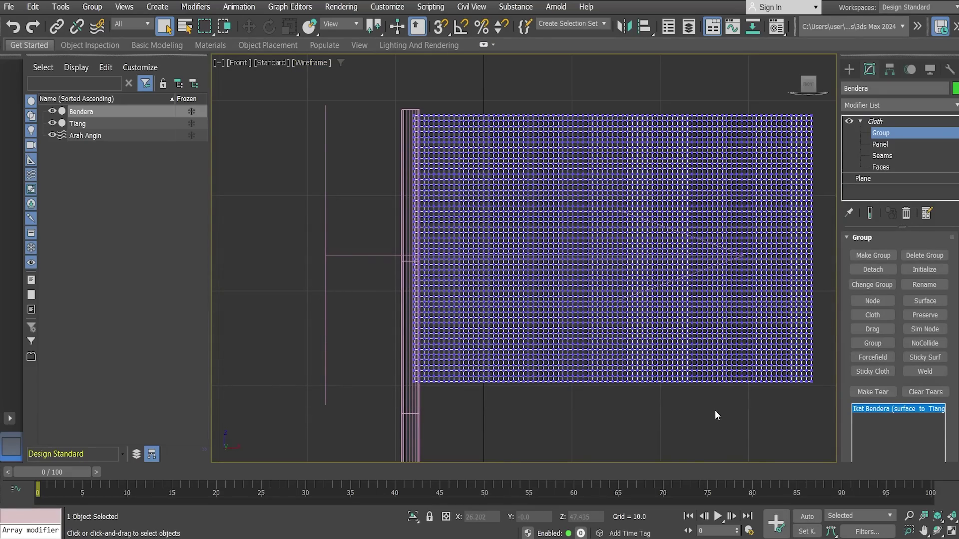
pyautogui.click(878, 121)
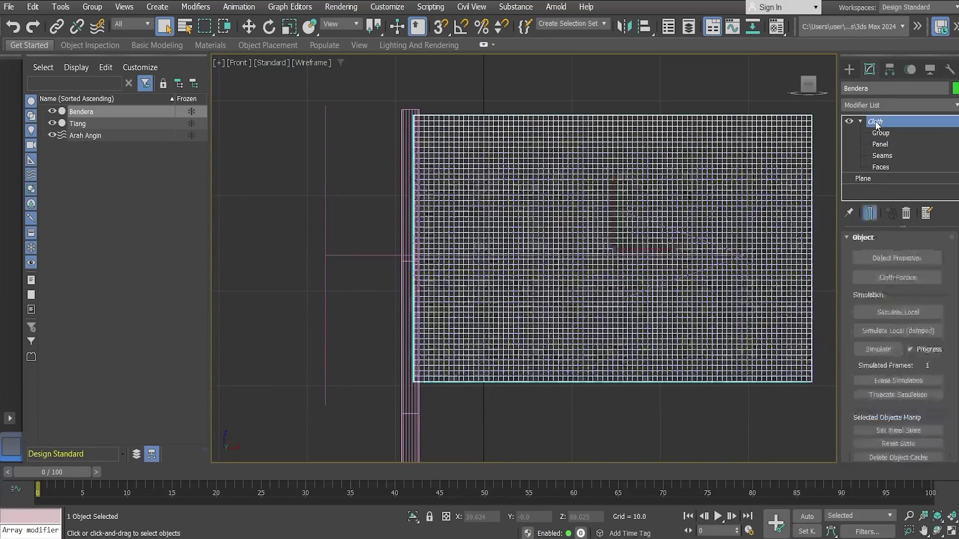
# Simulate the cloth, play back the waving flag, and replay it with solid shading.
pyautogui.click(874, 349)
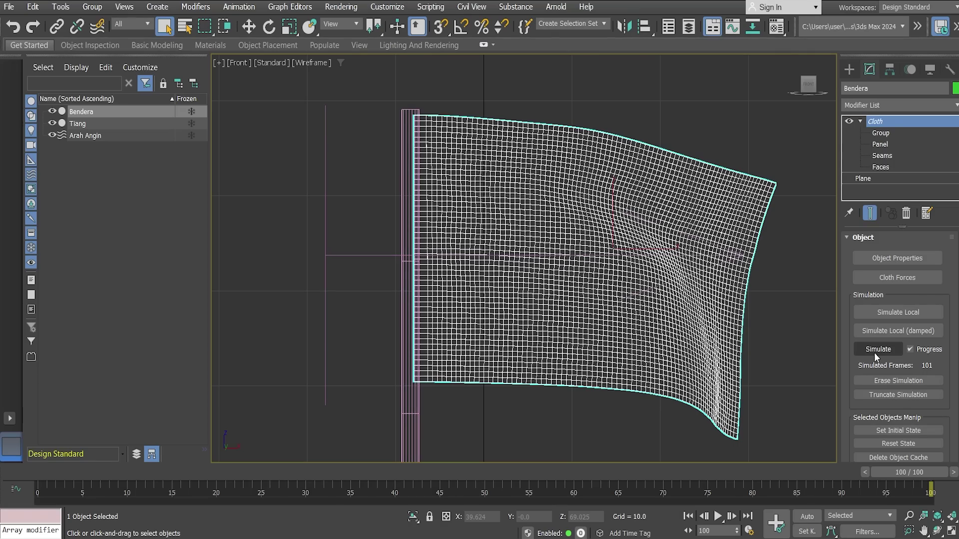
pyautogui.click(717, 516)
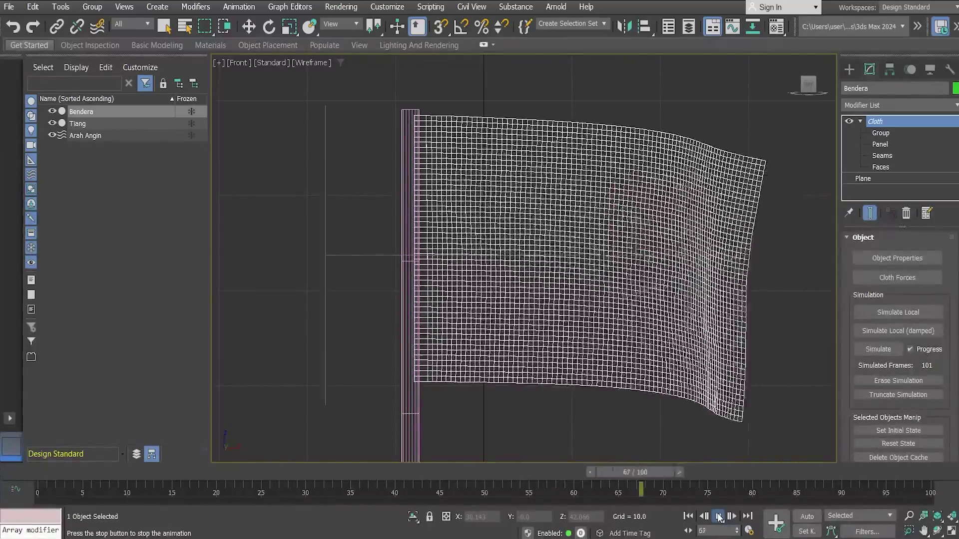
pyautogui.click(719, 517)
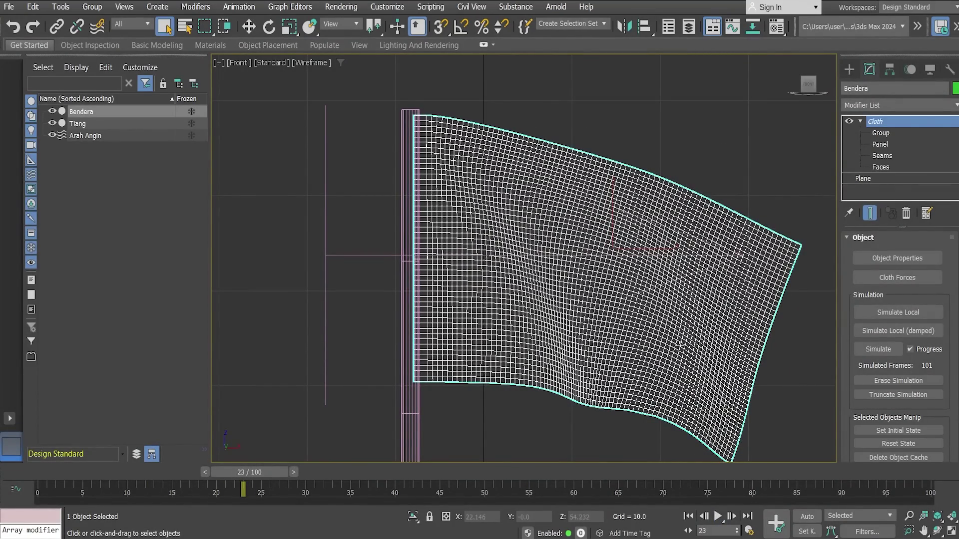
pyautogui.click(325, 66)
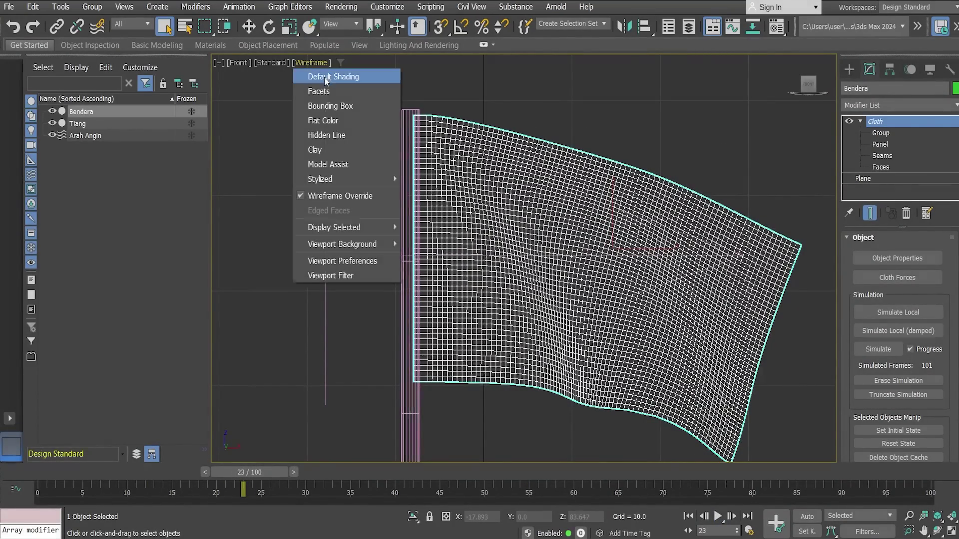
pyautogui.click(327, 77)
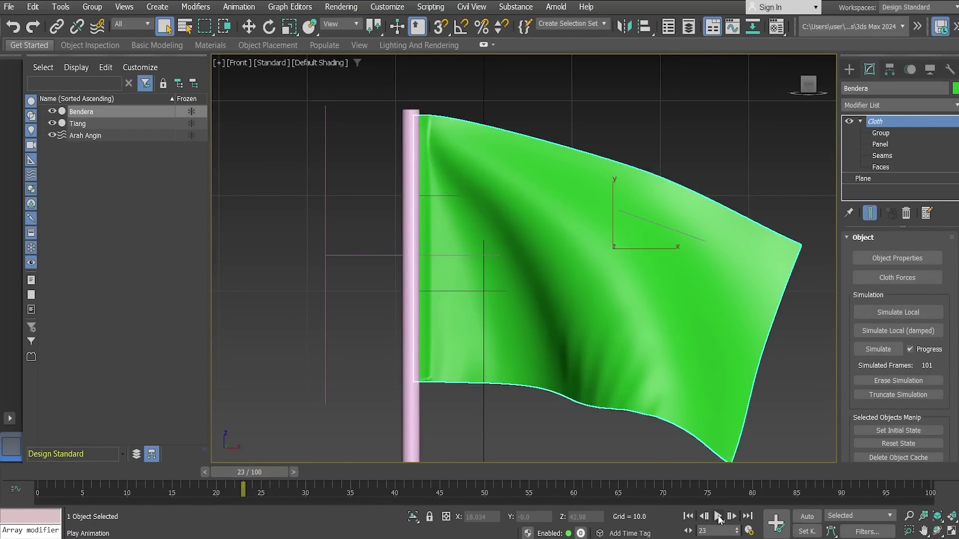
pyautogui.click(719, 517)
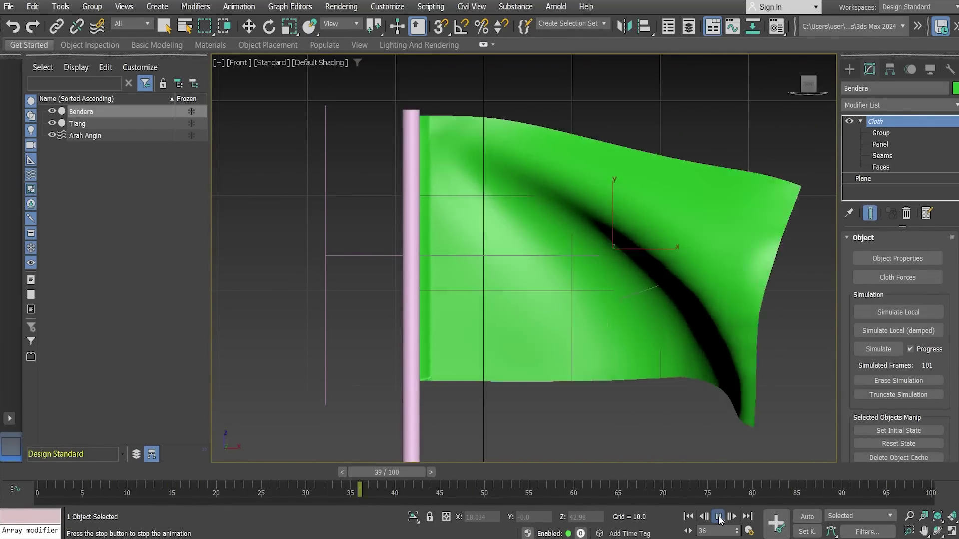
# Open the Material Editor with M, move it left, deselect all, and open the Material/Map Browser.
pyautogui.press('m')
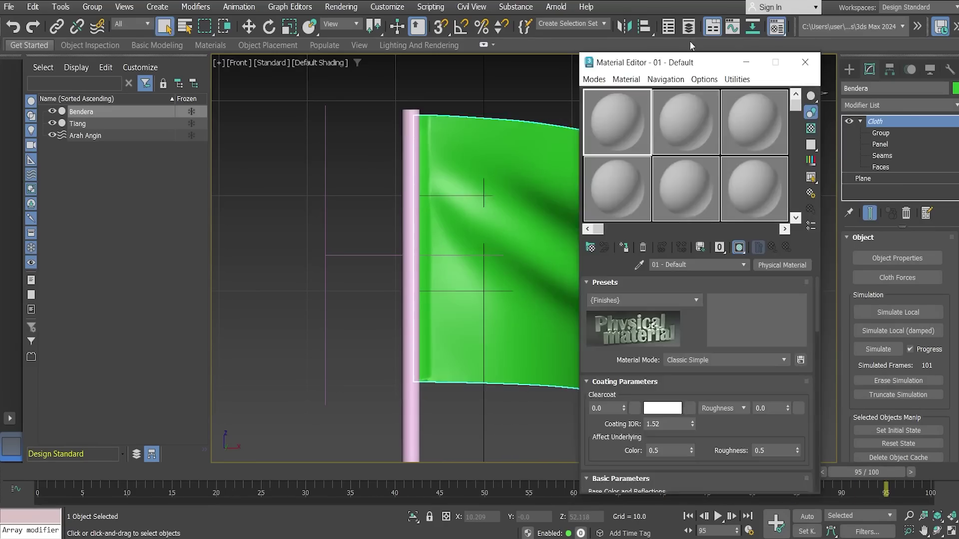
pyautogui.moveTo(621, 65); pyautogui.dragTo(563, 65)
pyautogui.click(455, 27)
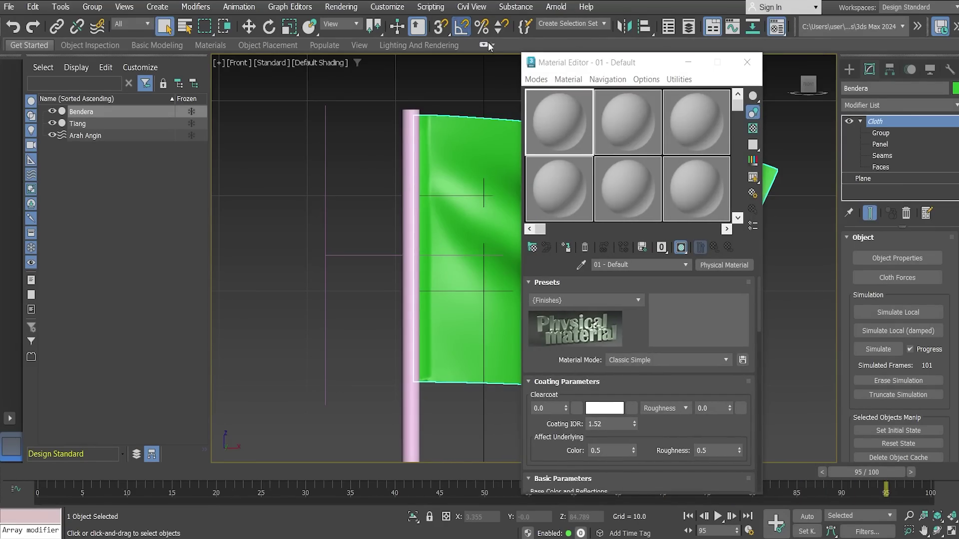
pyautogui.click(513, 65)
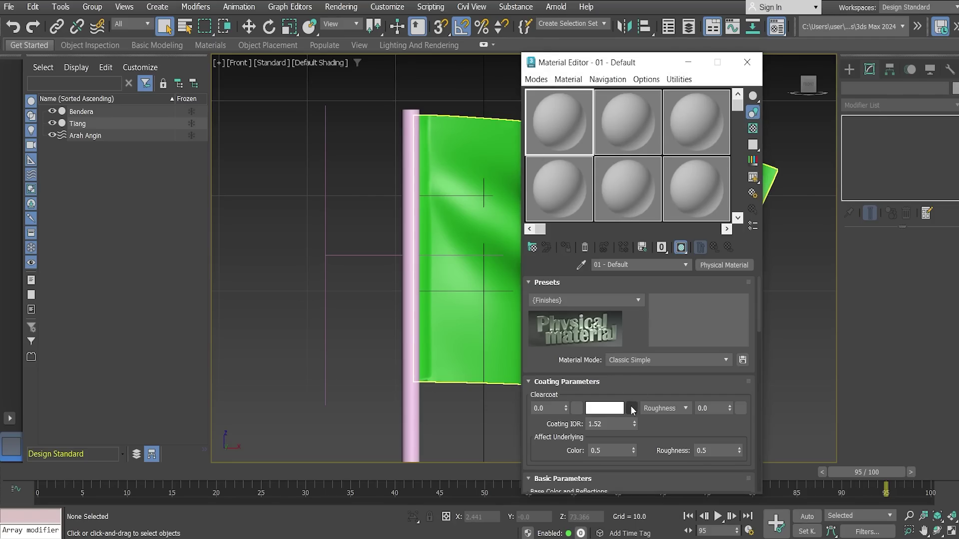
pyautogui.click(631, 408)
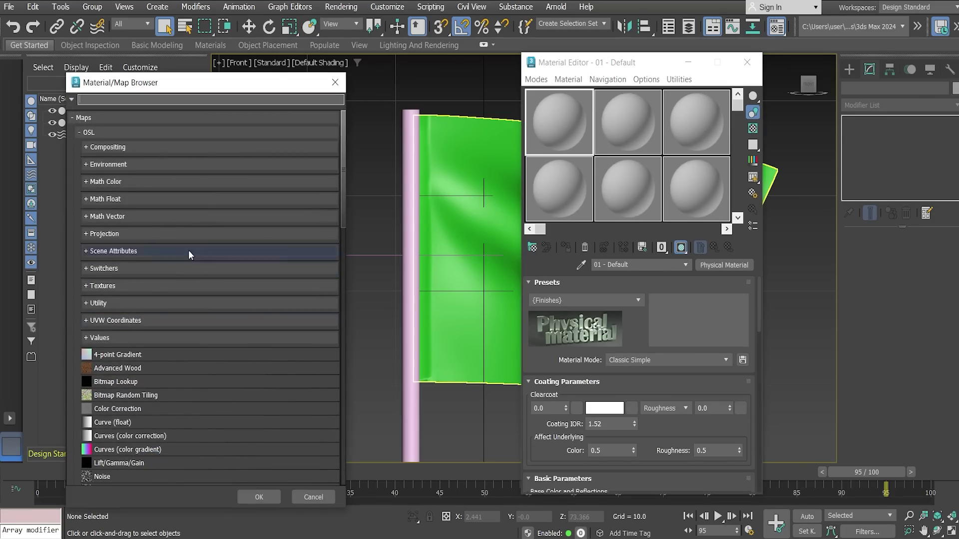
# Add a Bitmap map using BDR.png from the Videos folder.
pyautogui.scroll(-5, 136, 403)
pyautogui.scroll(-2, 136, 403)
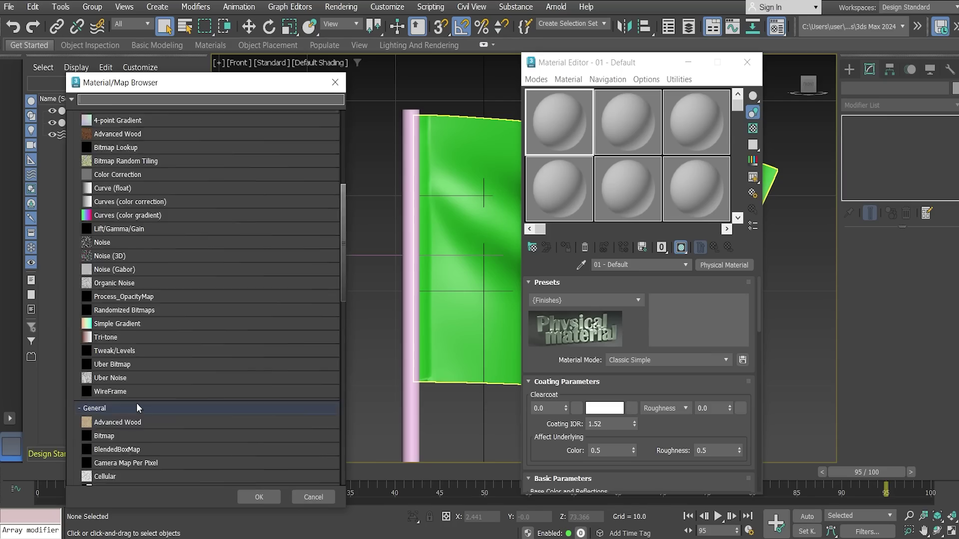
pyautogui.scroll(-2, 136, 408)
pyautogui.doubleClick(119, 359)
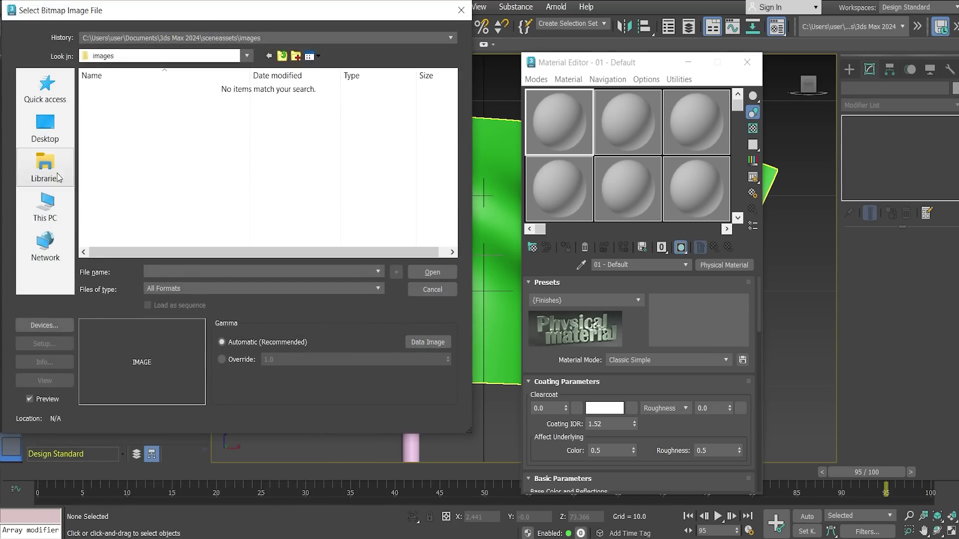
pyautogui.click(246, 55)
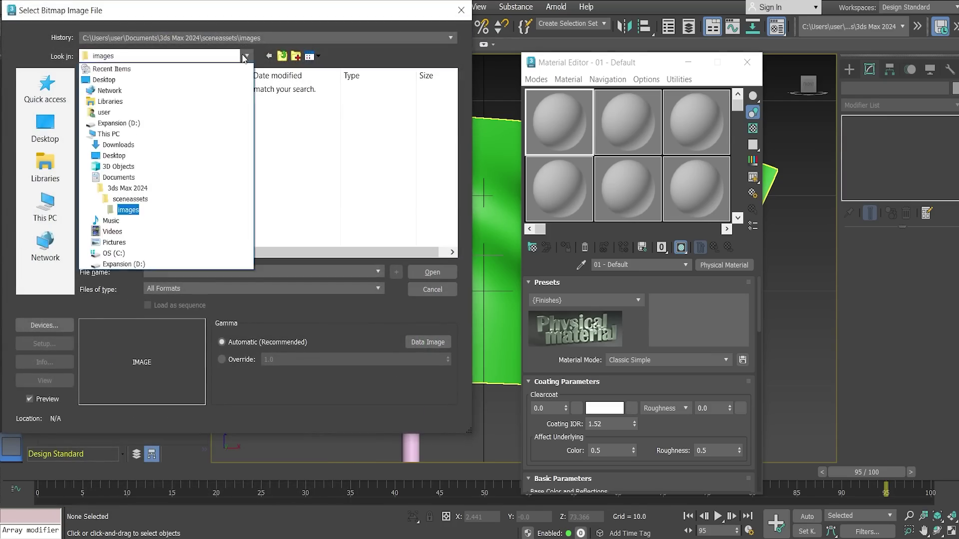
pyautogui.click(113, 231)
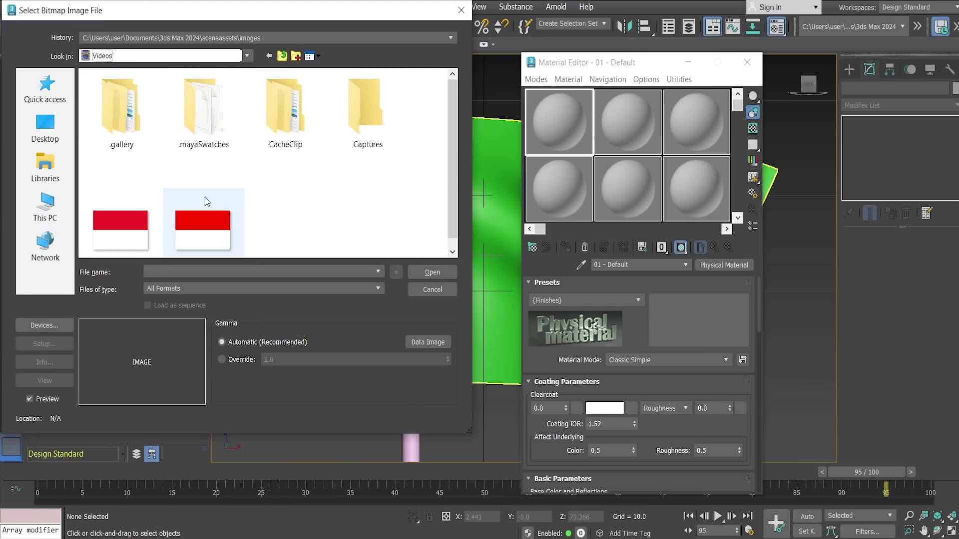
pyautogui.scroll(-1, 299, 193)
pyautogui.click(118, 229)
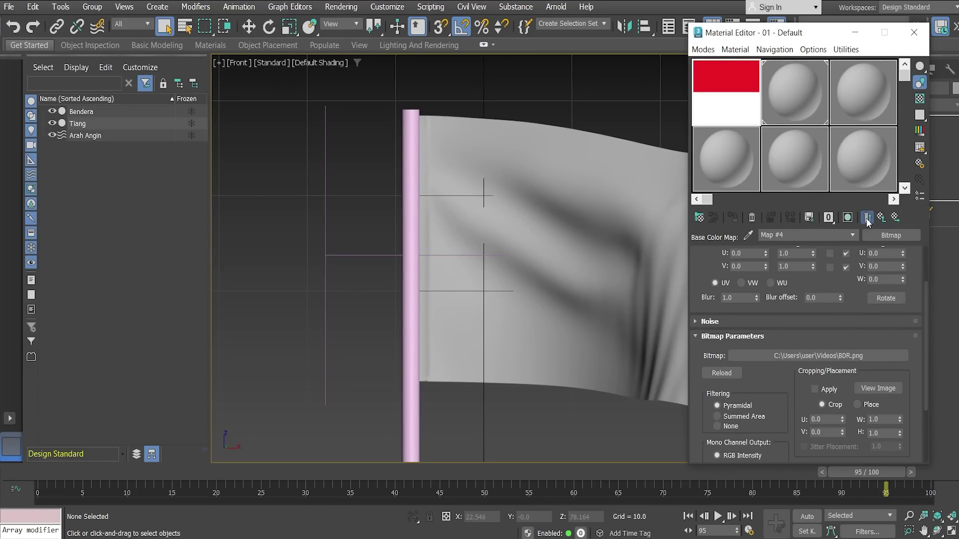
# Show the BDR.png material in the viewport on Bendera and preview the textured flag waving.
pyautogui.click(867, 219)
pyautogui.moveTo(731, 99); pyautogui.dragTo(547, 232)
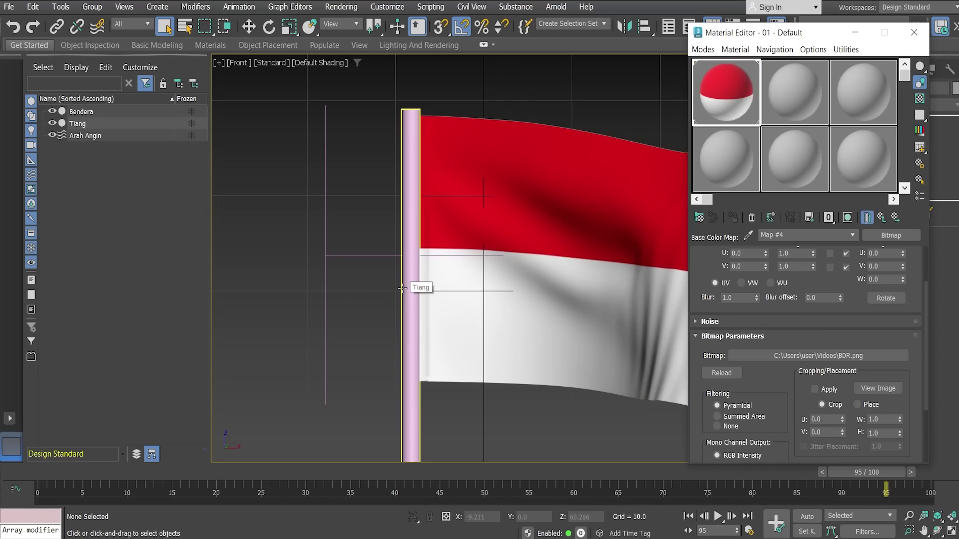
pyautogui.click(919, 33)
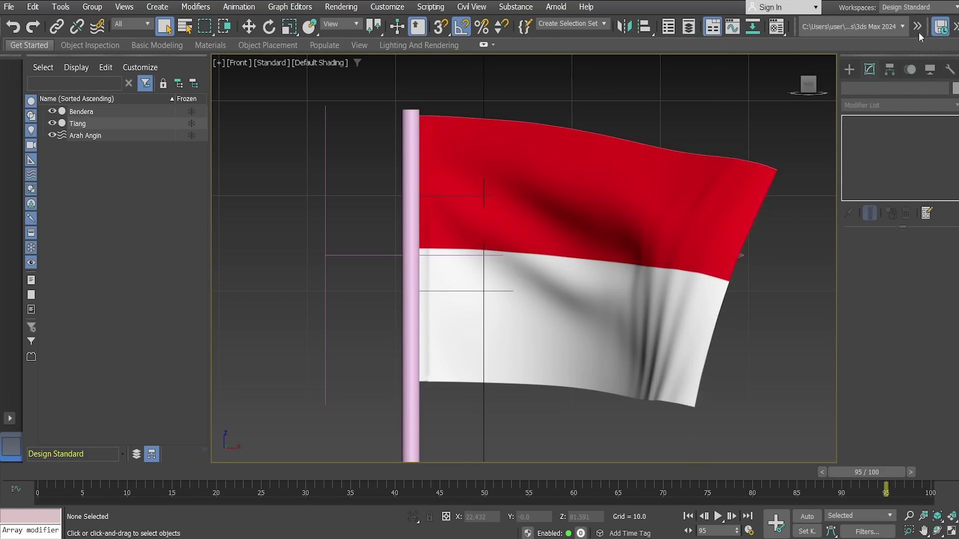
pyautogui.click(716, 517)
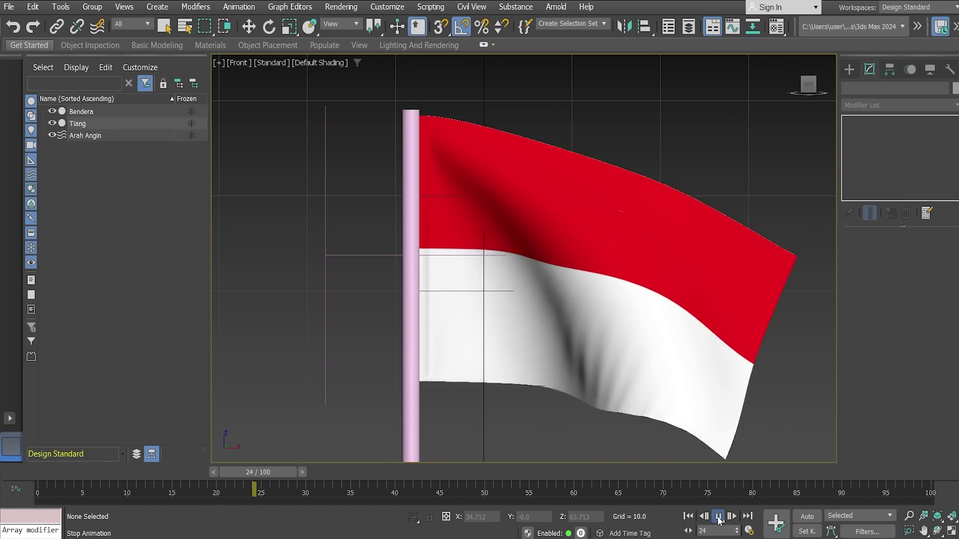
pyautogui.click(718, 516)
pyautogui.click(409, 207)
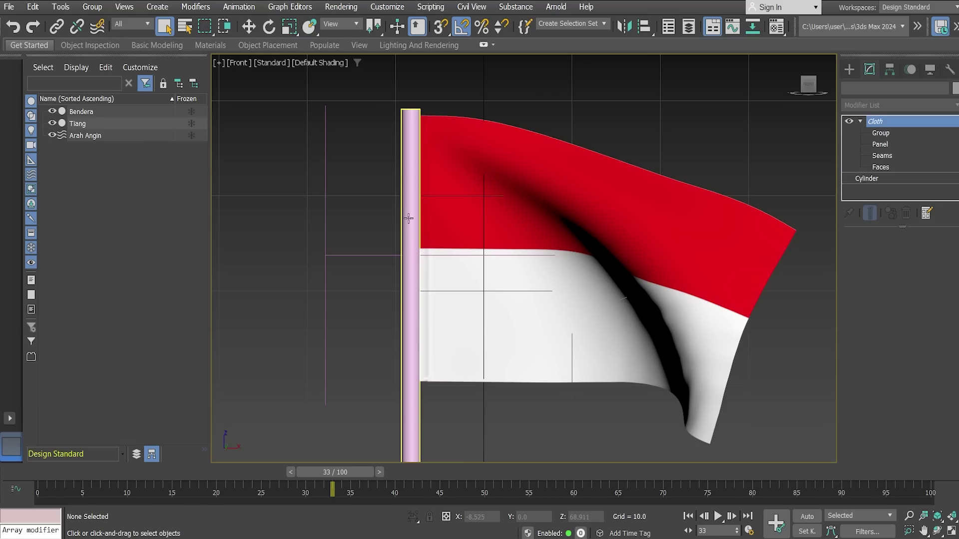
# Assign a default grey material to Tiang and erase Bendera's cloth simulation.
pyautogui.click(776, 27)
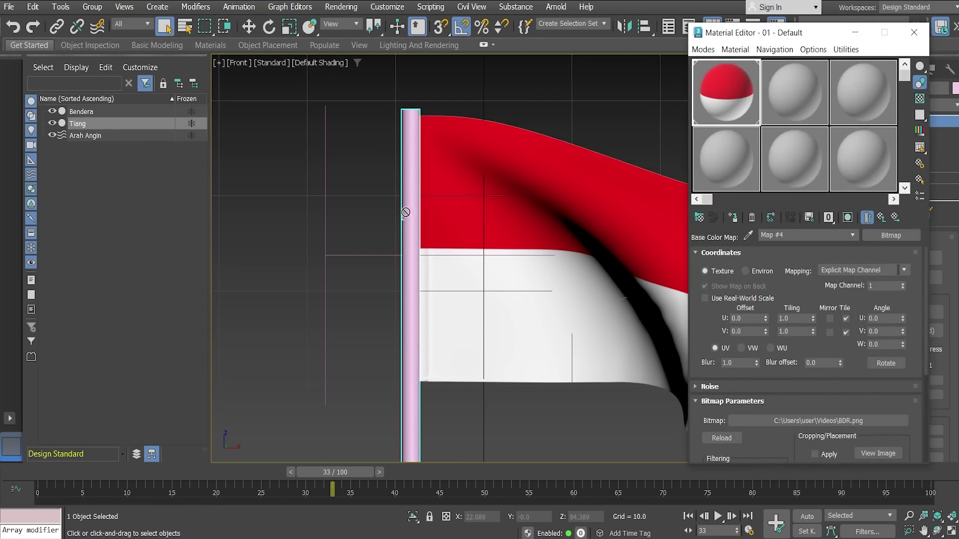
pyautogui.moveTo(409, 212); pyautogui.dragTo(410, 213)
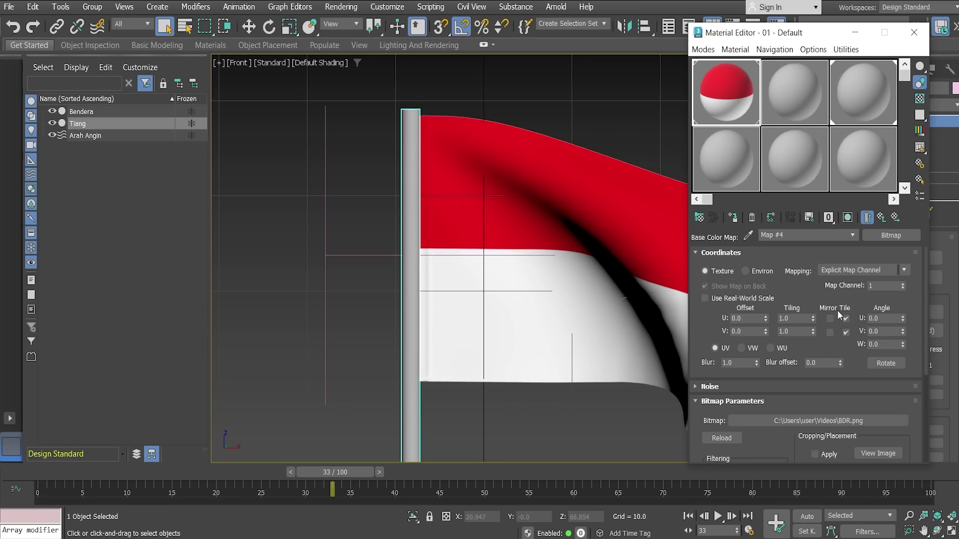
pyautogui.click(913, 32)
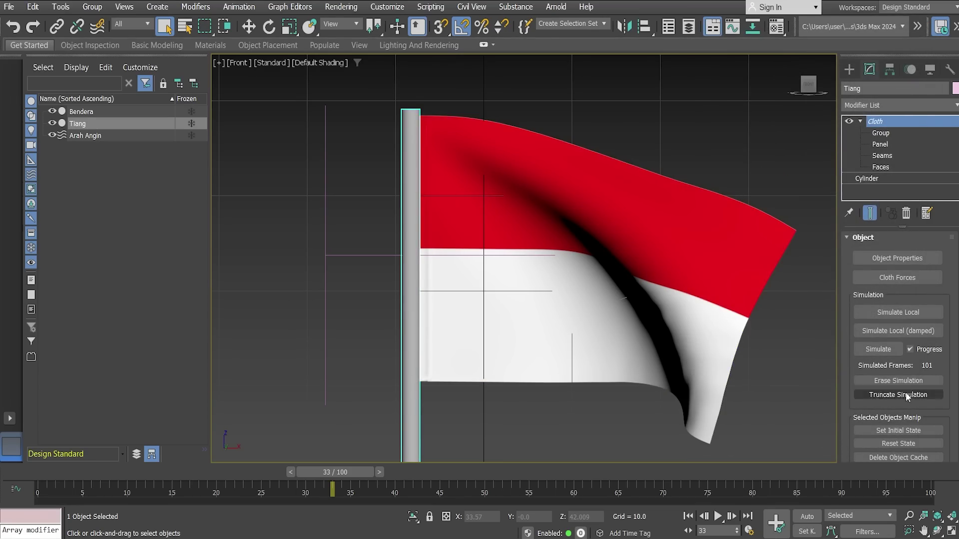
pyautogui.click(895, 383)
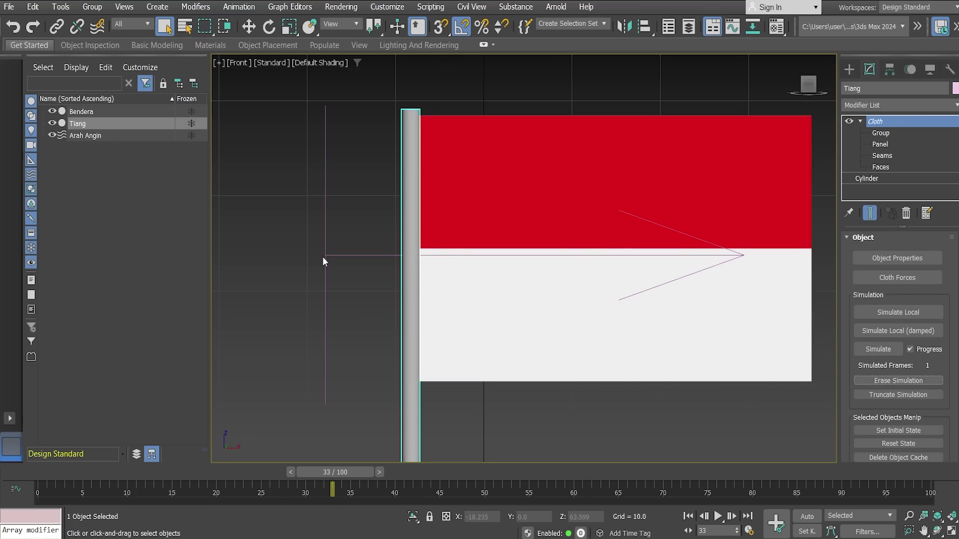
# Select the Arah Angin wind force and turn the four-view perspective to face the flag.
pyautogui.click(85, 135)
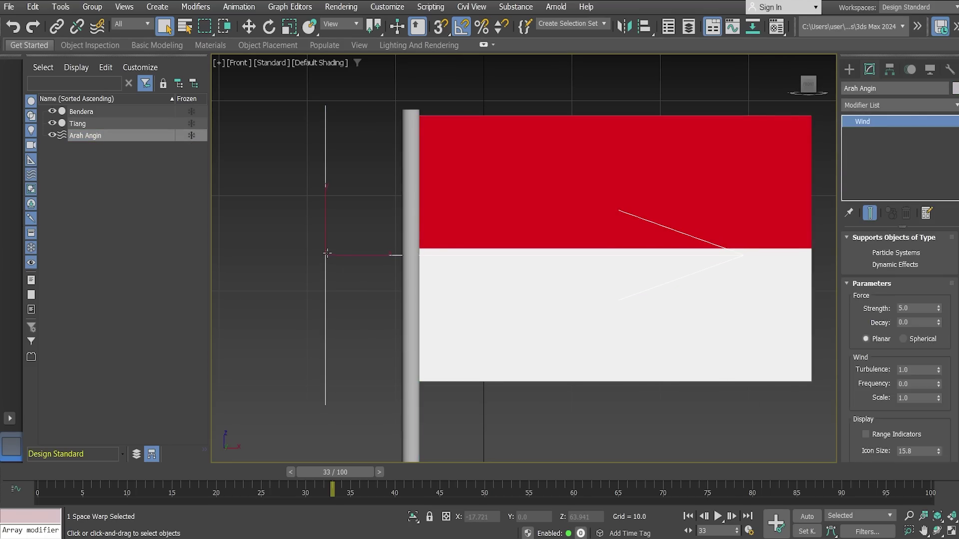
pyautogui.click(952, 530)
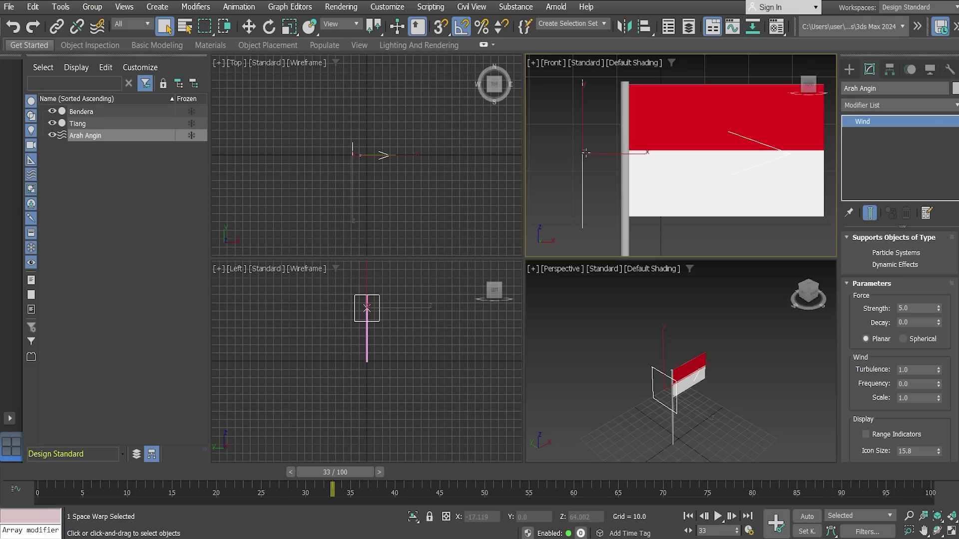
pyautogui.moveTo(813, 299); pyautogui.dragTo(806, 300)
pyautogui.click(805, 299)
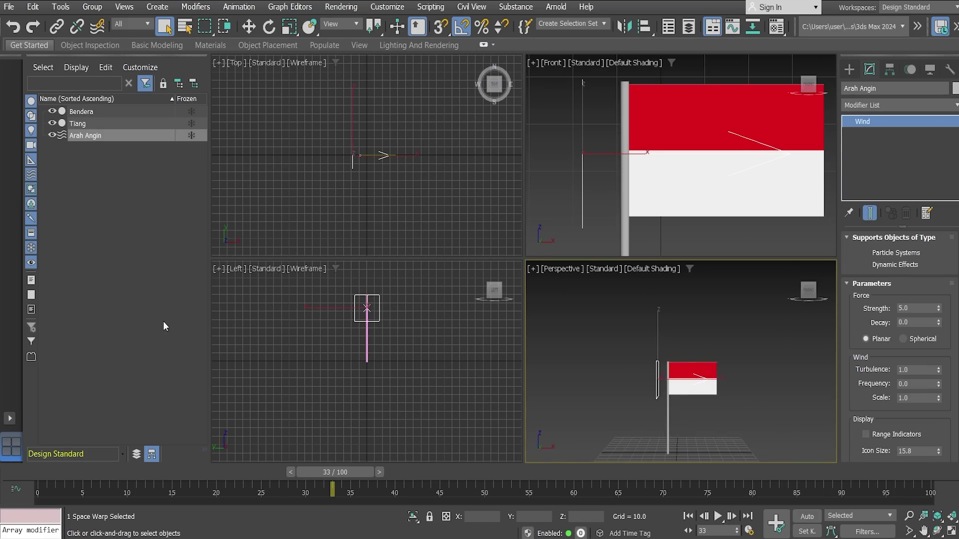
# Move Arah Angin further left of the pole along X, undoing one stray move.
pyautogui.click(248, 27)
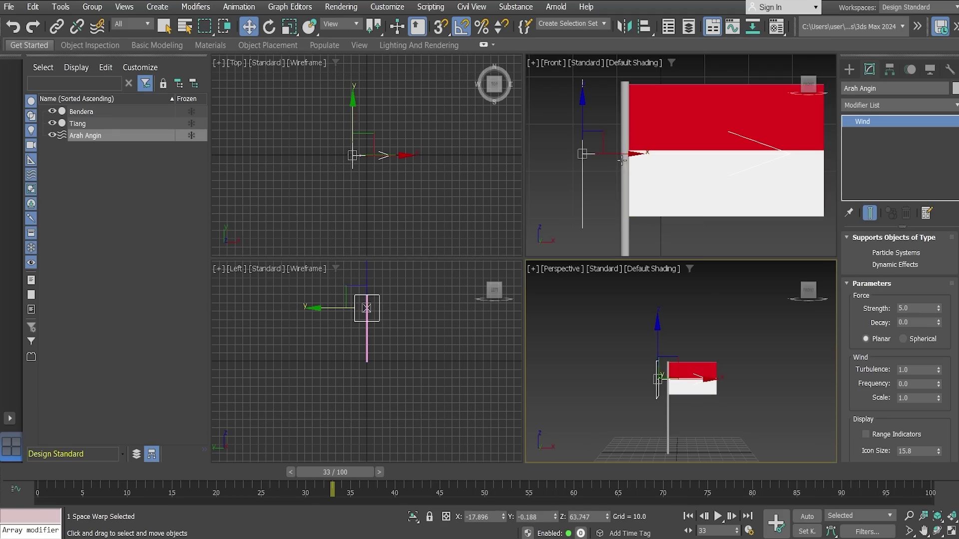
pyautogui.moveTo(631, 155); pyautogui.dragTo(583, 167)
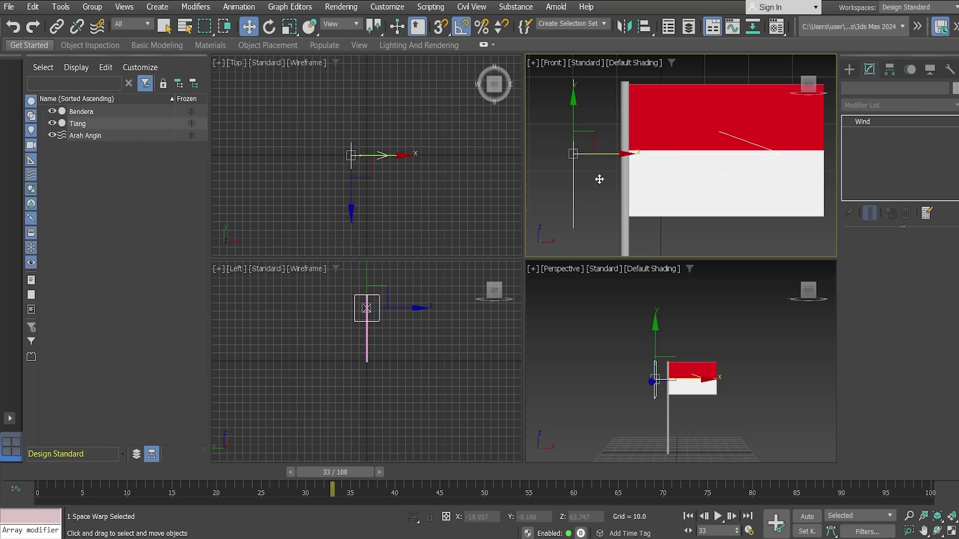
pyautogui.moveTo(573, 154); pyautogui.dragTo(517, 149)
pyautogui.click(514, 190)
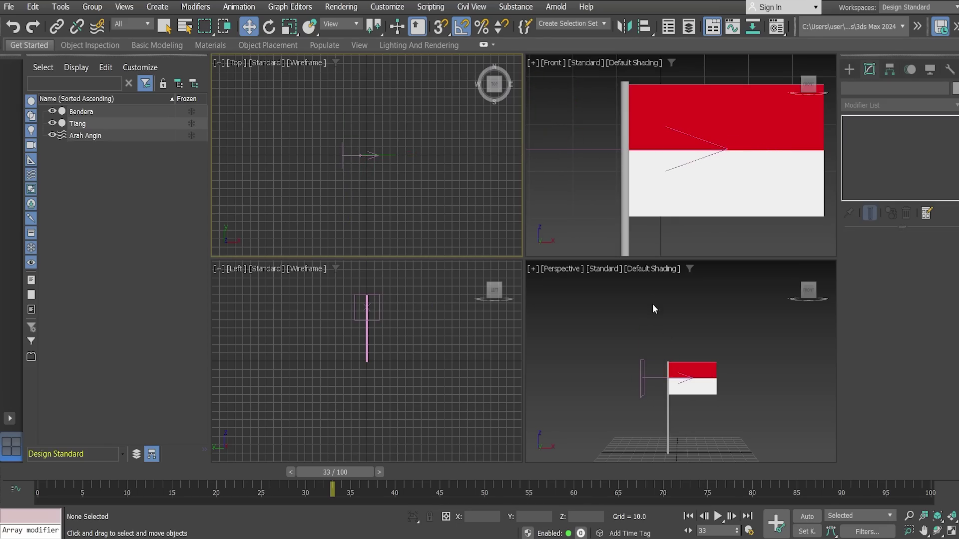
pyautogui.click(643, 379)
pyautogui.moveTo(643, 378); pyautogui.dragTo(609, 373)
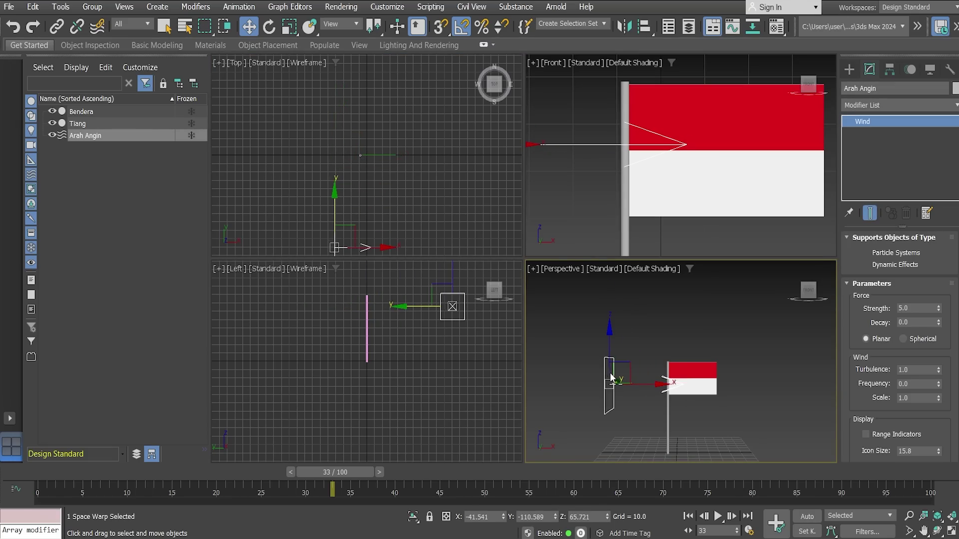
pyautogui.click(32, 7)
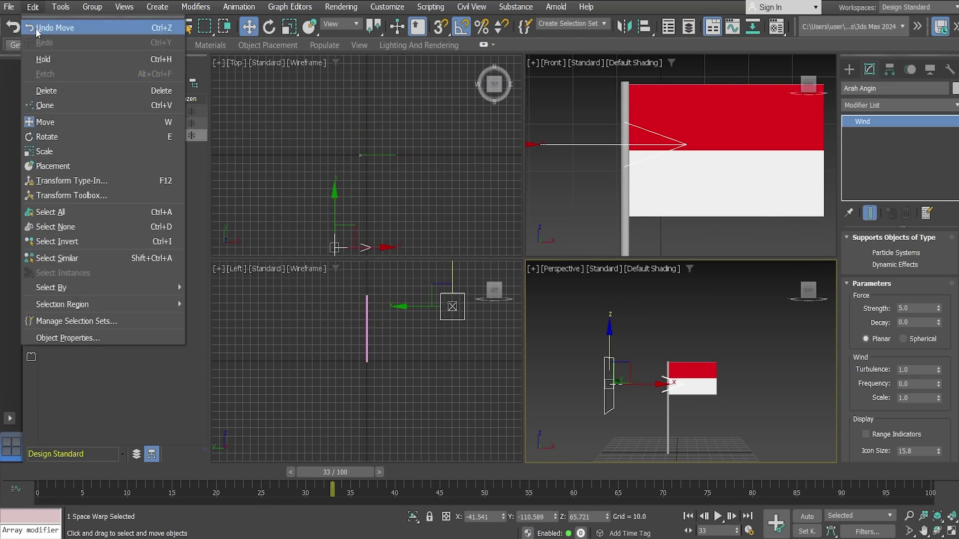
pyautogui.click(35, 28)
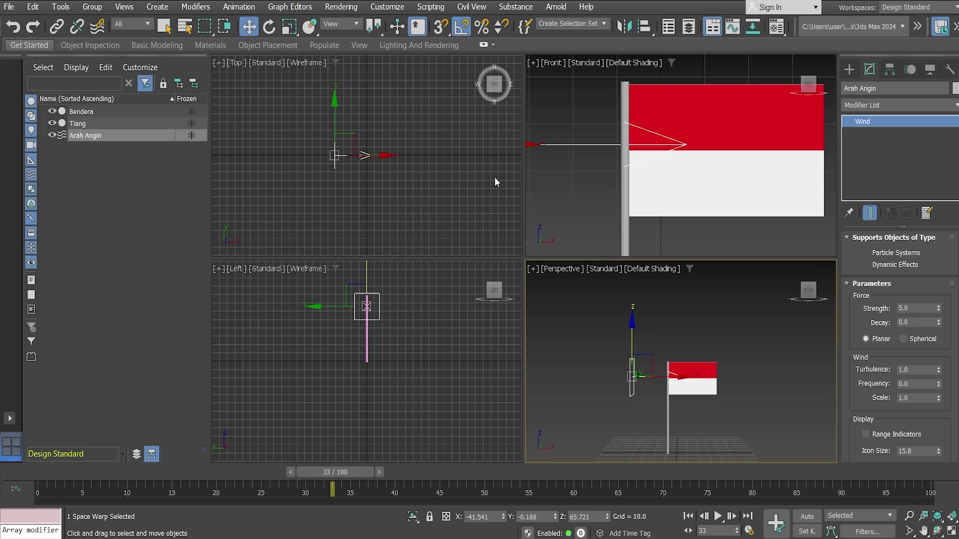
pyautogui.moveTo(385, 155); pyautogui.dragTo(378, 157)
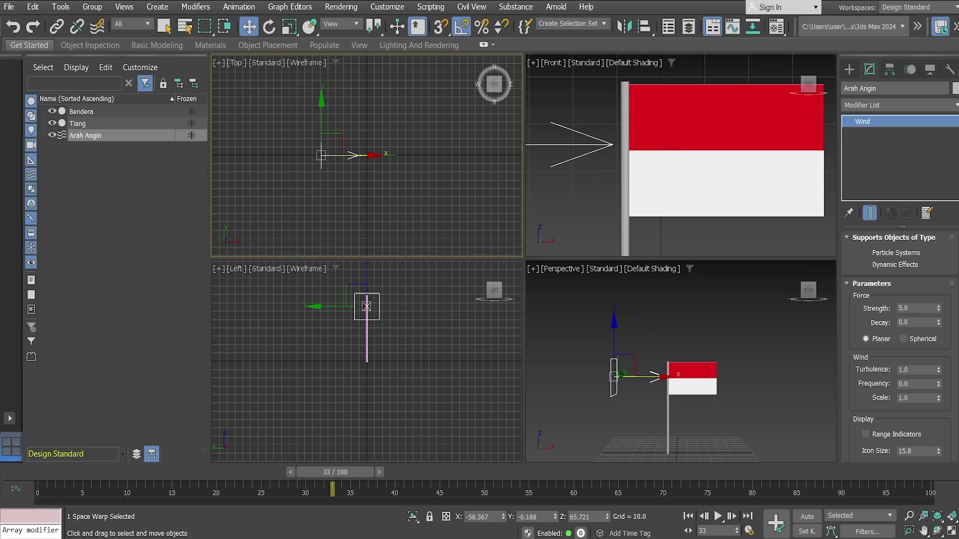
# Set the wind Strength to 10 and Frequency to 2.
pyautogui.scroll(-1, 956, 374)
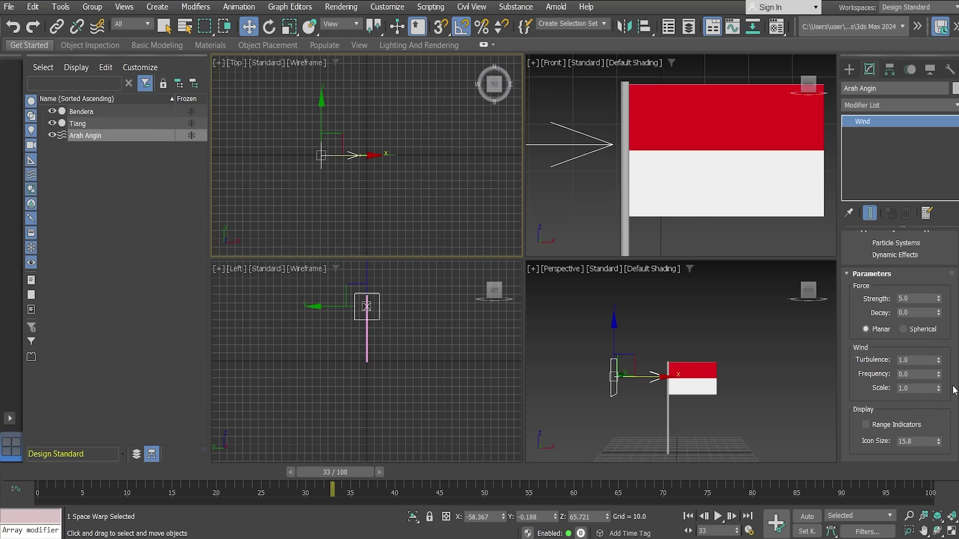
pyautogui.scroll(1, 955, 390)
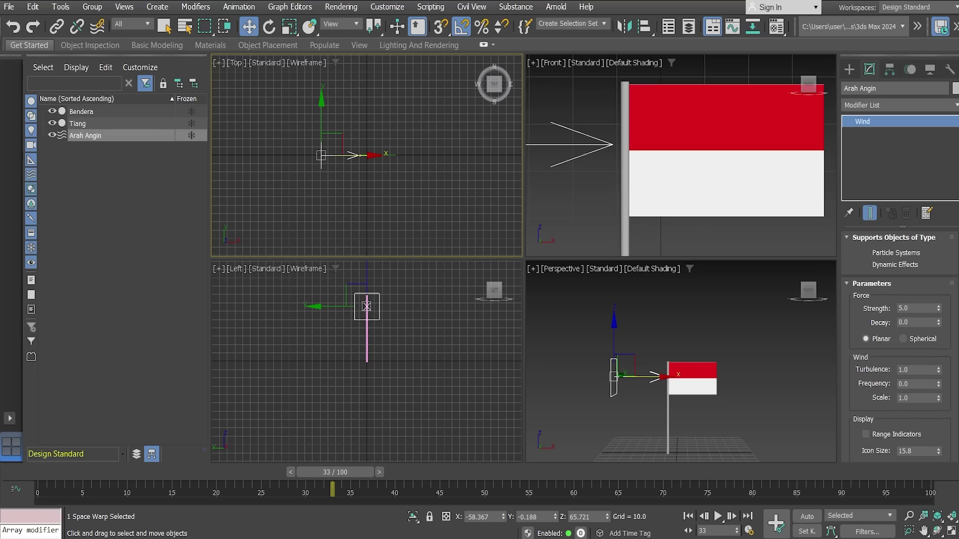
pyautogui.click(912, 310)
pyautogui.write('8')
pyautogui.click(884, 305)
pyautogui.click(905, 309)
pyautogui.doubleClick(914, 384)
# Maximize the Front viewport and hide the Arah Angin wind object.
pyautogui.click(778, 121)
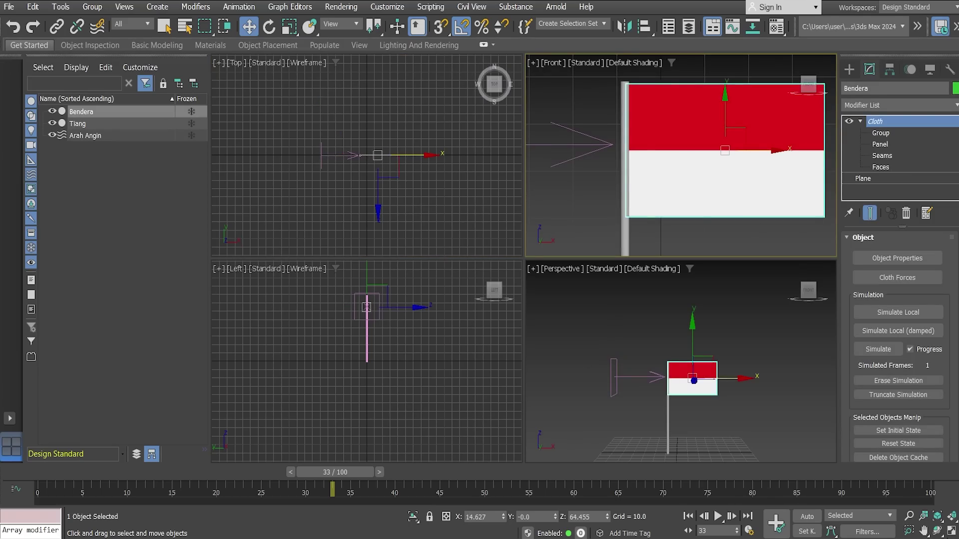
pyautogui.hotkey('alt', 'w')
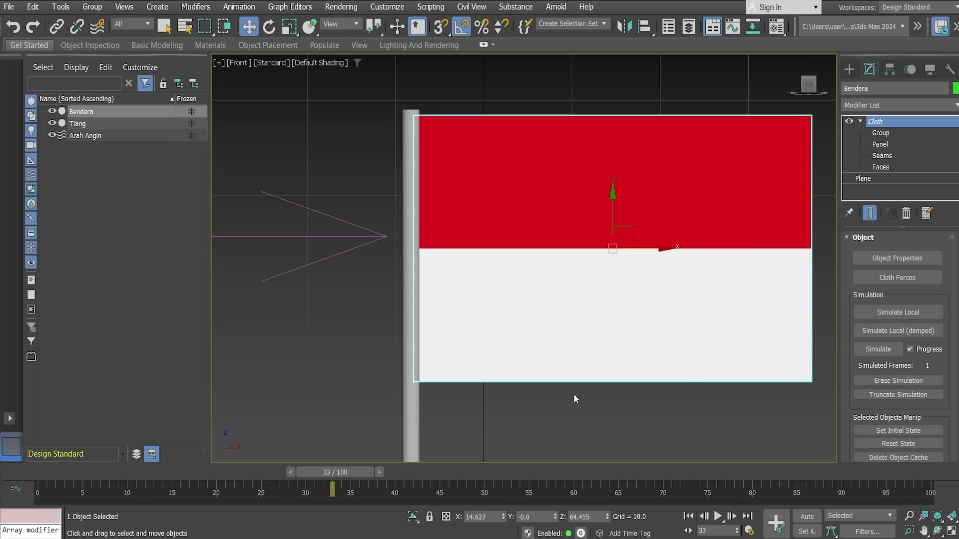
pyautogui.click(50, 135)
pyautogui.click(531, 423)
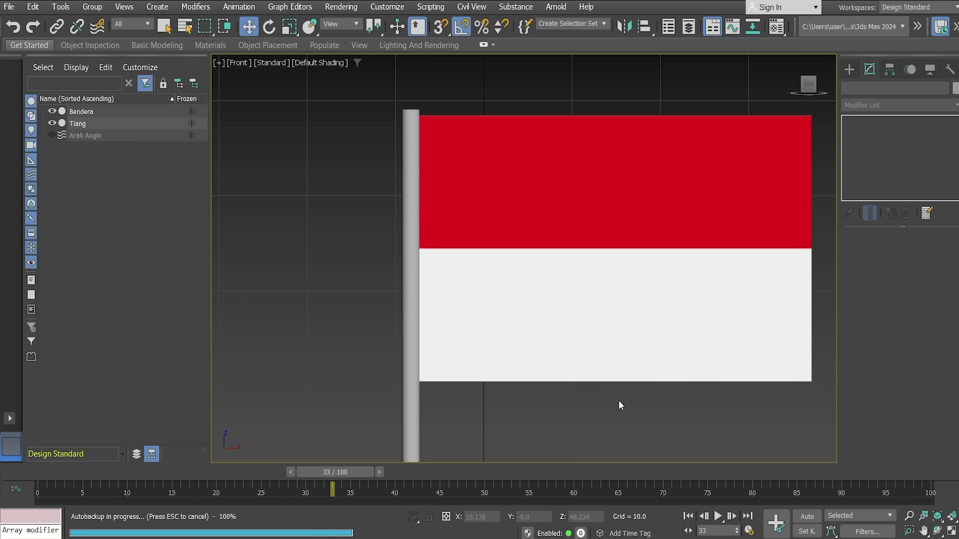
# Reselect Bendera, erase its existing cloth simulation, and bring up Time Configuration.
pyautogui.moveTo(630, 422); pyautogui.dragTo(562, 417, button='middle')
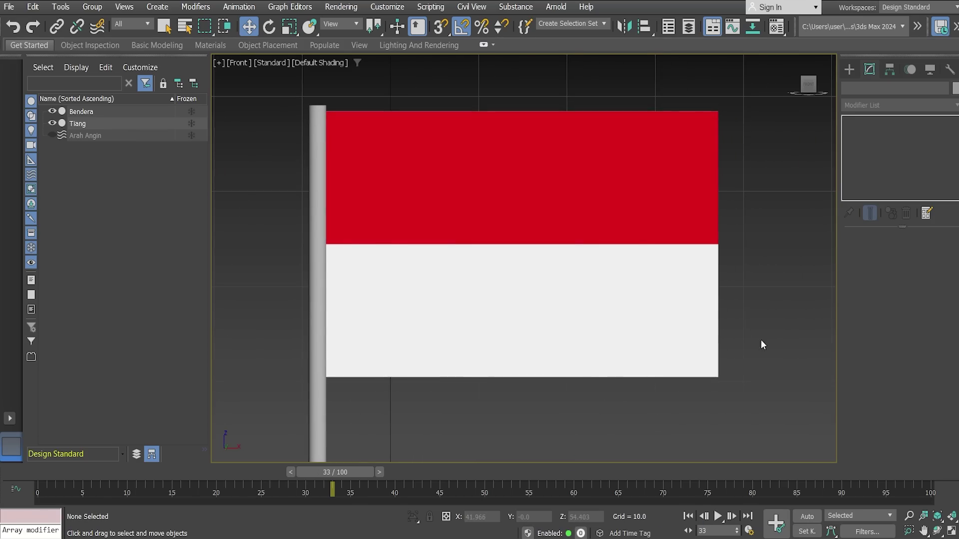
pyautogui.click(644, 244)
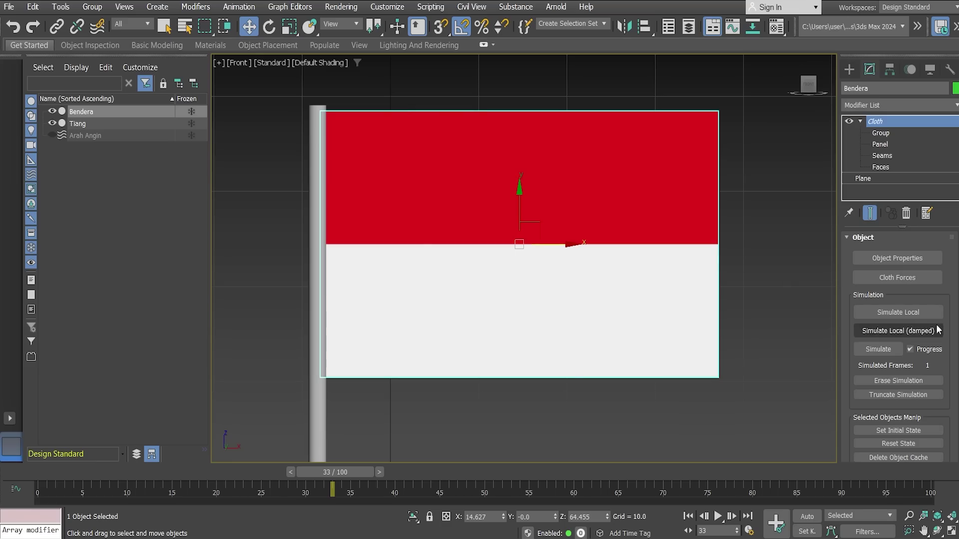
pyautogui.click(891, 381)
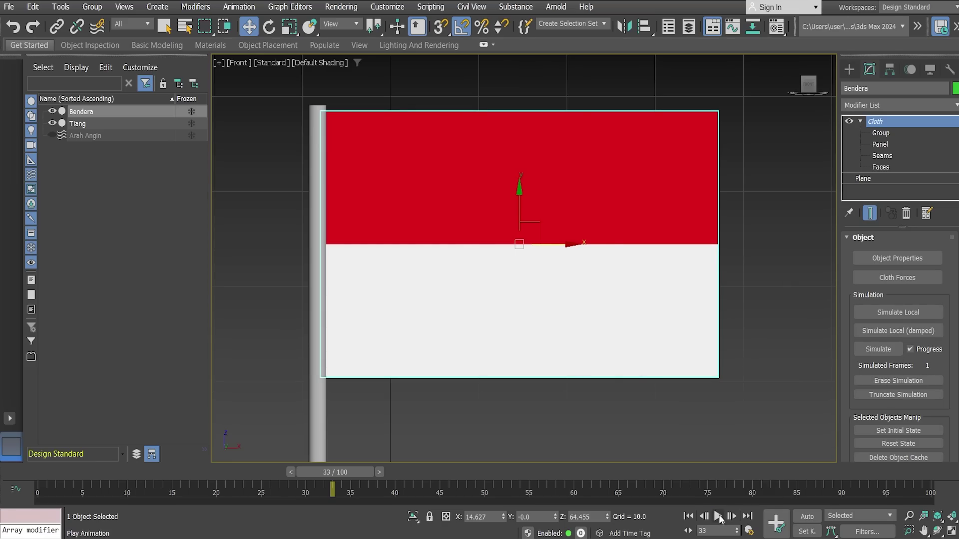
pyautogui.rightClick(719, 517)
# Set the animation End Time to 250 frames and review the Cloth Simulation Parameters.
pyautogui.moveTo(447, 307); pyautogui.dragTo(396, 305)
pyautogui.write('250')
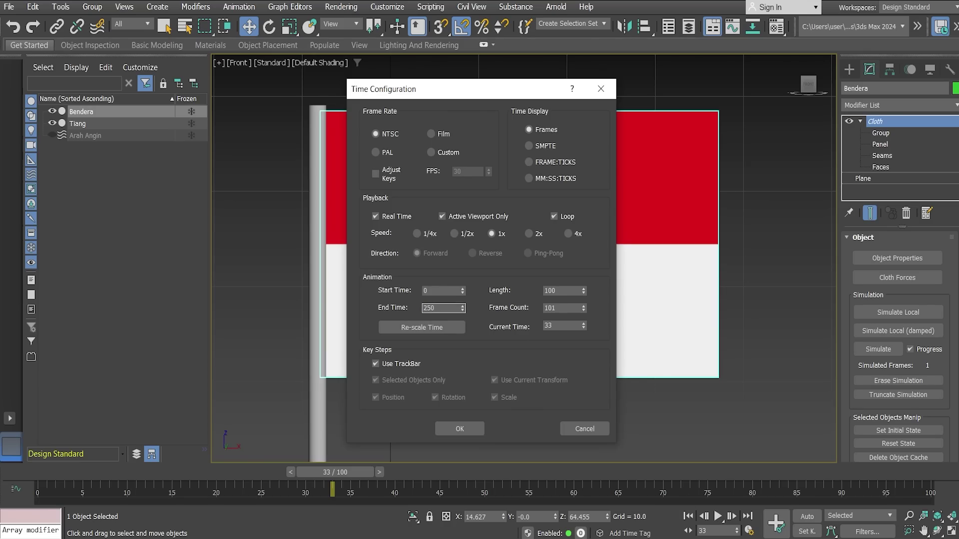
pyautogui.click(460, 428)
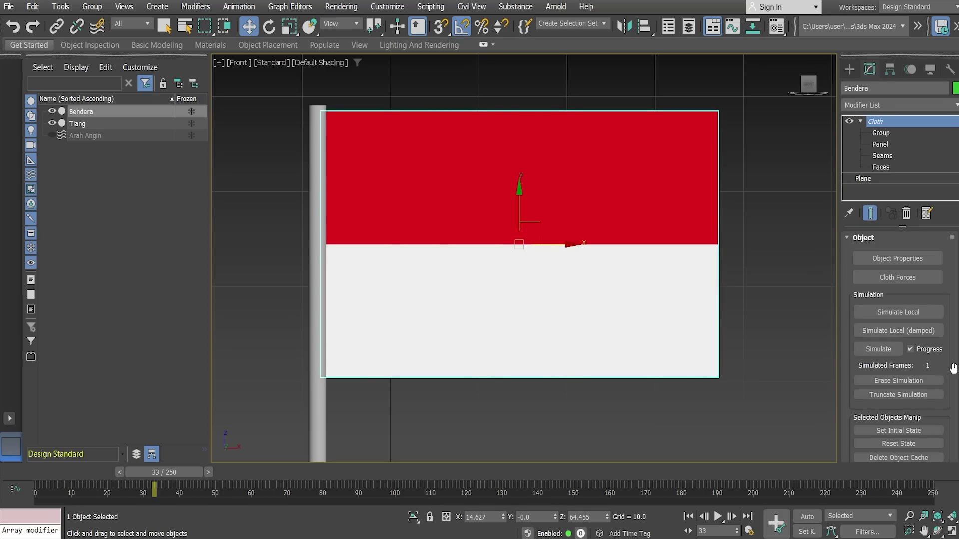
pyautogui.scroll(-5, 897, 325)
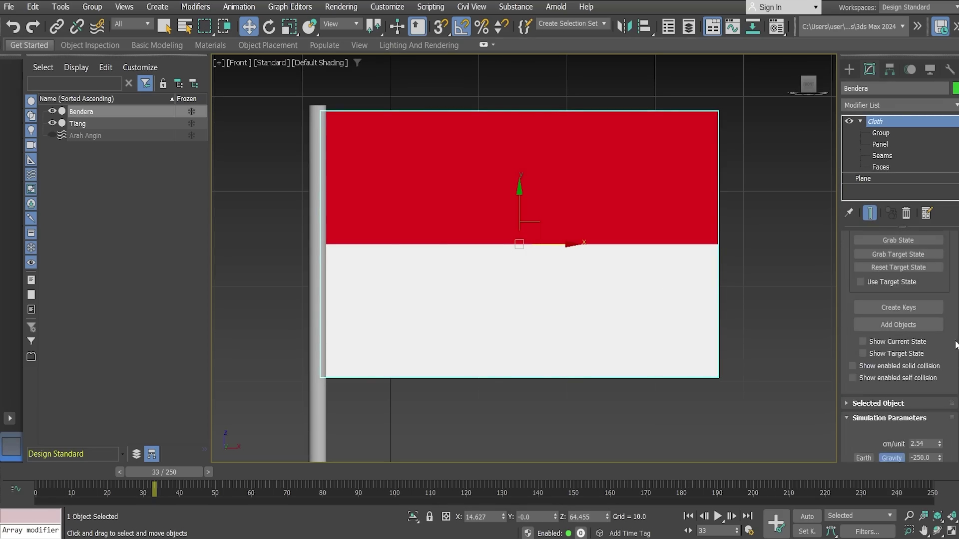
pyautogui.scroll(-5, 898, 325)
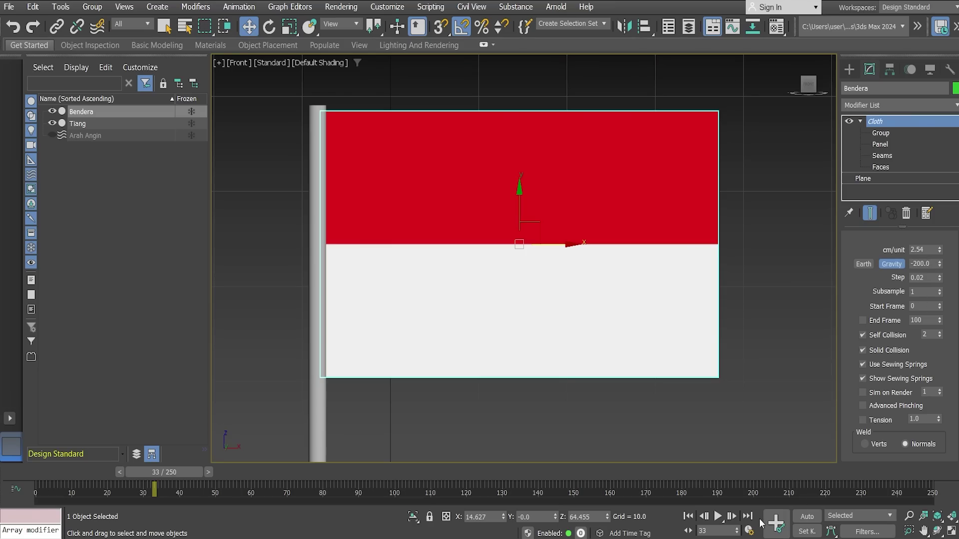
pyautogui.scroll(3, 899, 344)
pyautogui.scroll(3, 899, 345)
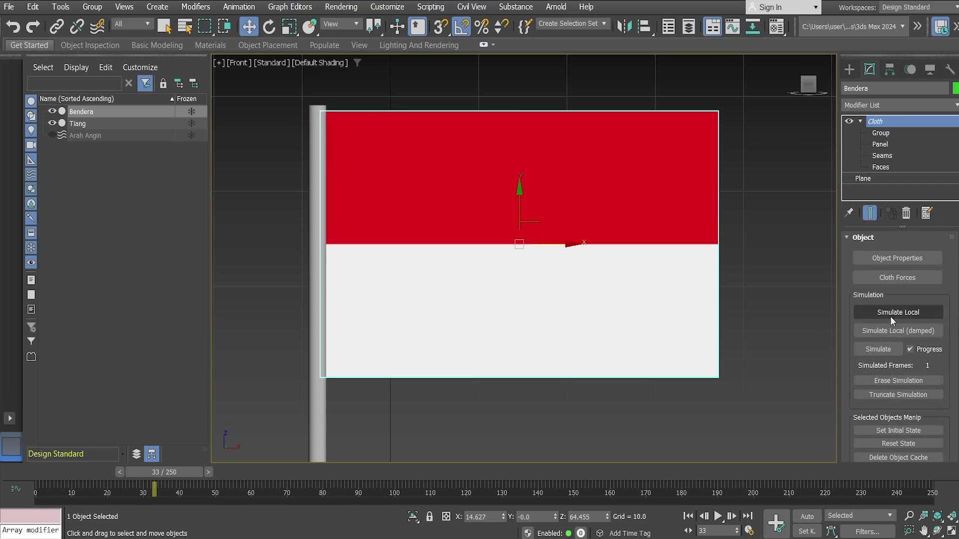
# Simulate Bendera's cloth over all 250 frames, then rewind to frame 0 and play.
pyautogui.click(879, 350)
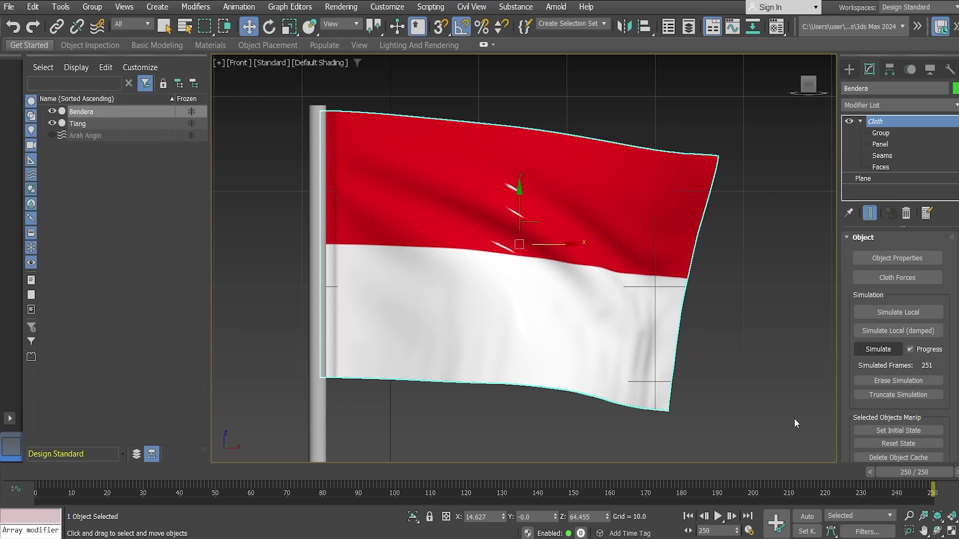
pyautogui.click(798, 333)
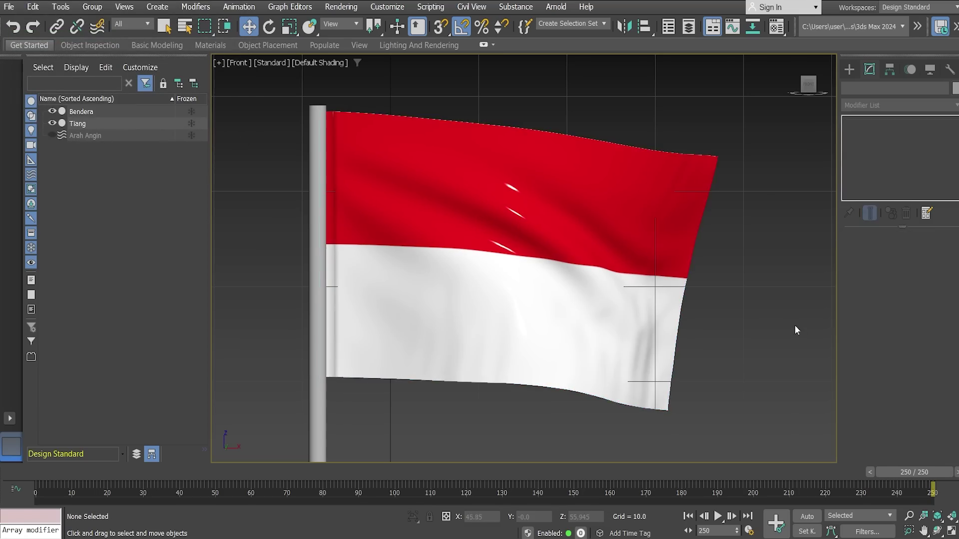
pyautogui.click(719, 517)
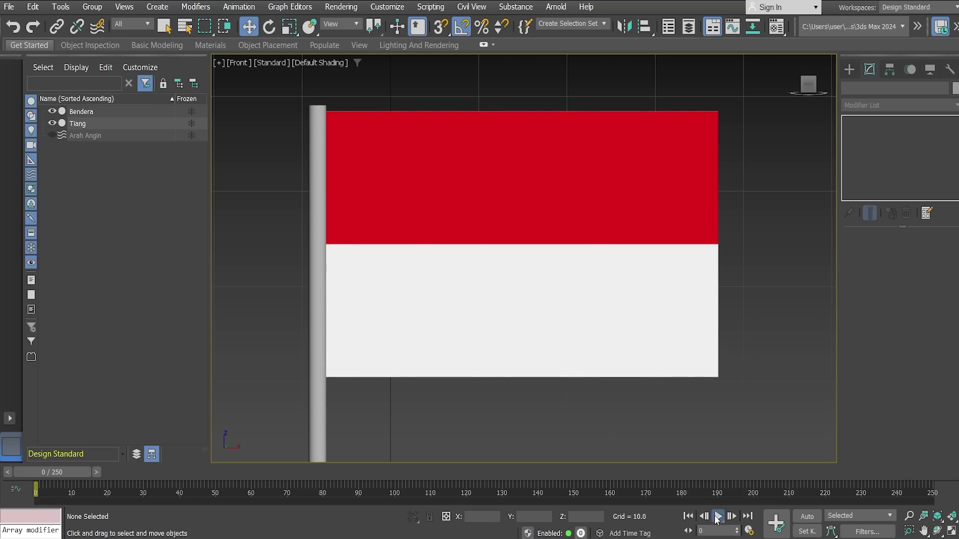
pyautogui.click(717, 517)
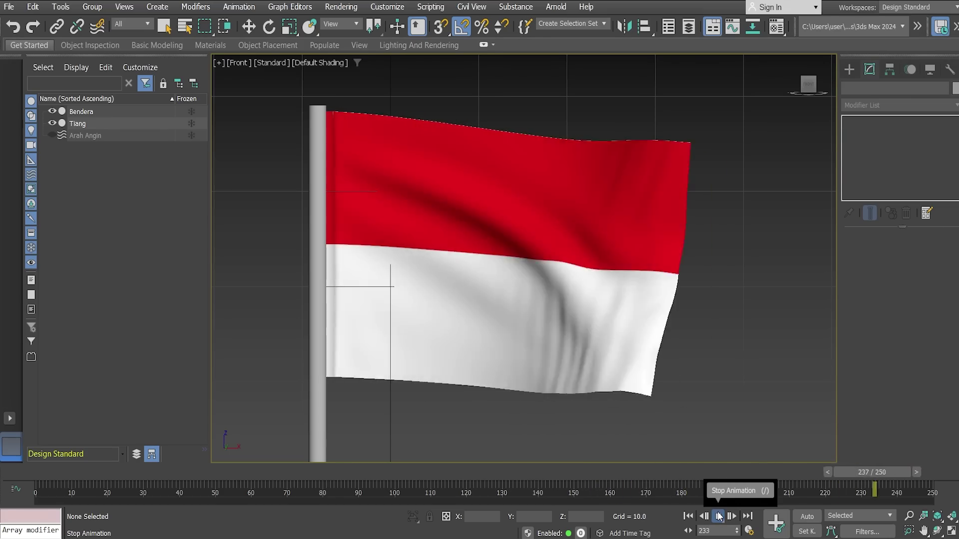
# Restart playback and orbit, zoom and pan to frame the whole waving flag and pole.
pyautogui.click(718, 511)
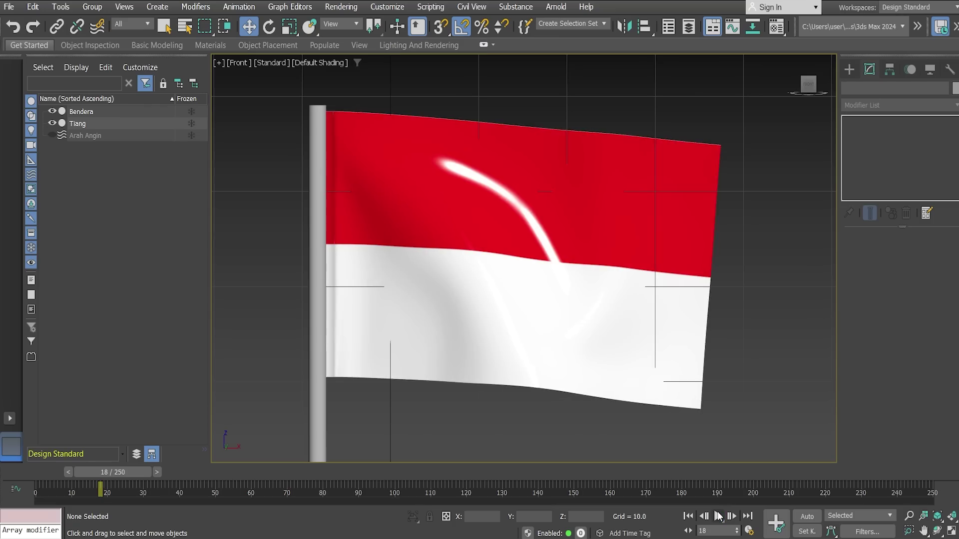
pyautogui.click(717, 515)
pyautogui.moveTo(808, 83); pyautogui.dragTo(809, 89)
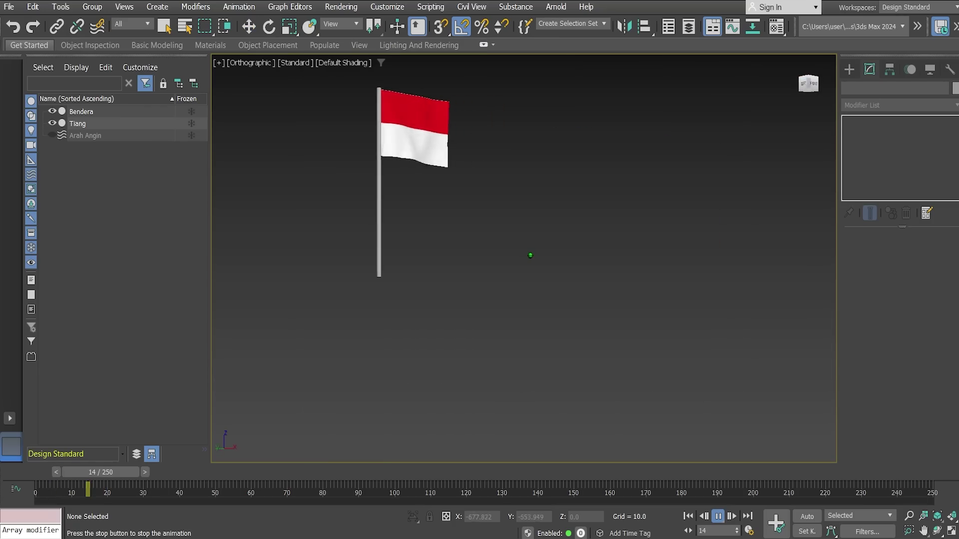
pyautogui.scroll(-1, 642, 180)
pyautogui.moveTo(642, 180); pyautogui.dragTo(678, 235, button='middle')
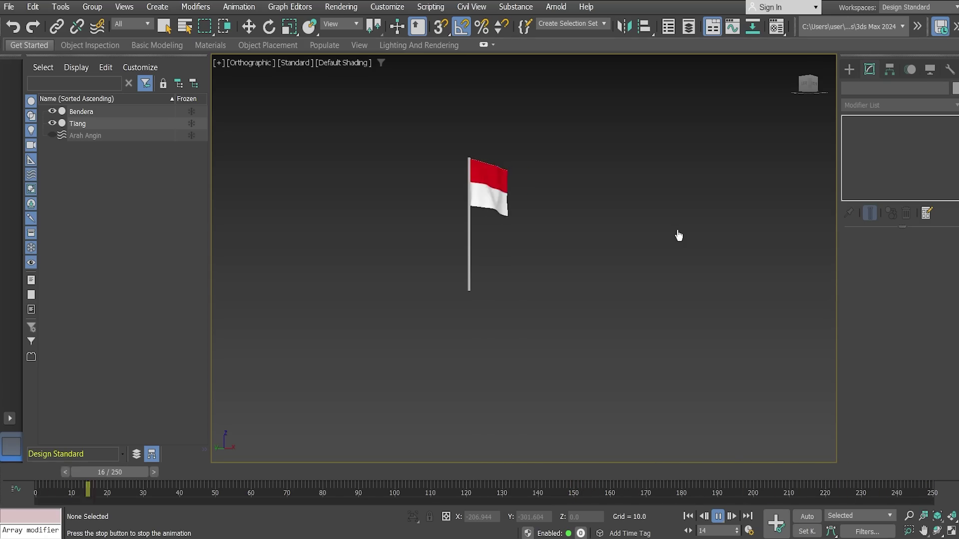
pyautogui.scroll(2, 637, 228)
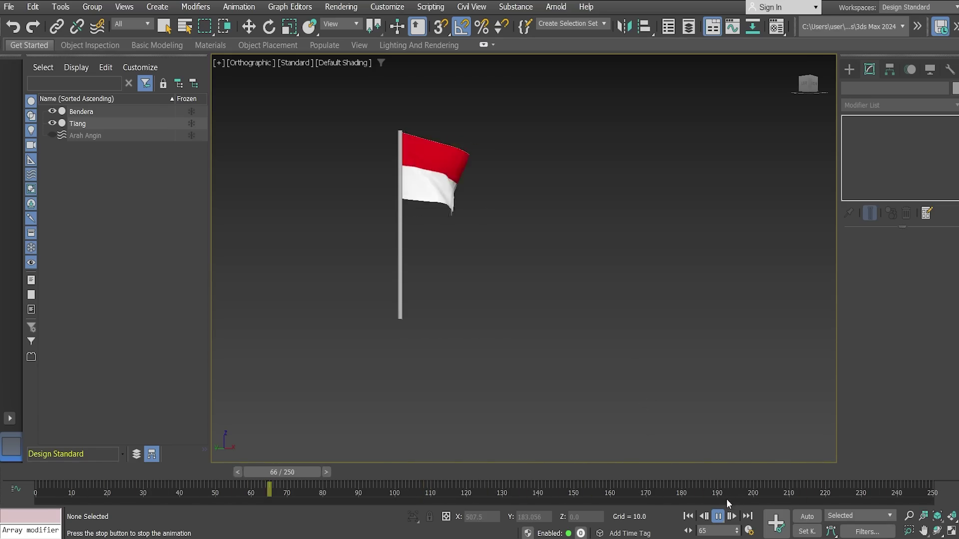
pyautogui.click(718, 516)
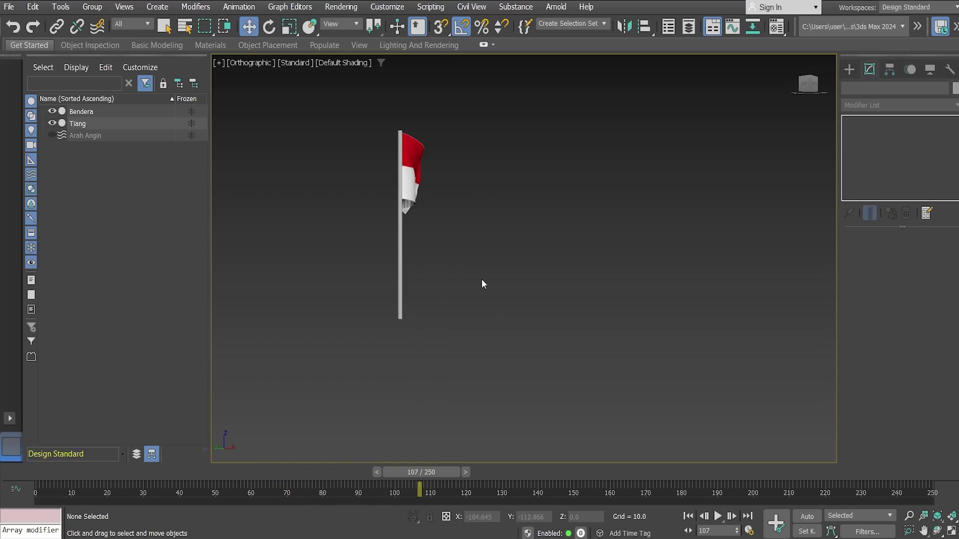
pyautogui.moveTo(482, 265); pyautogui.dragTo(541, 275, button='middle')
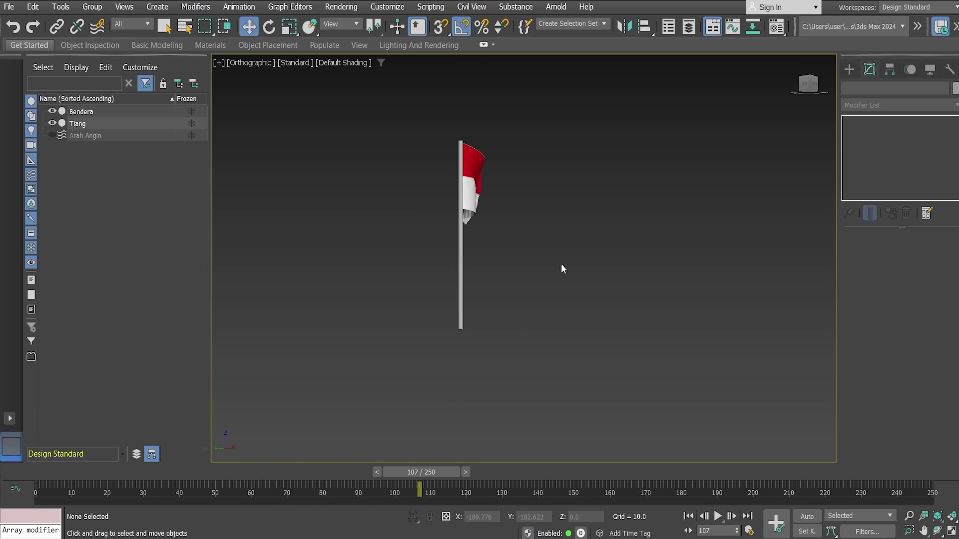
# Resume playback and view the flag from the Left side, broadside and head-on.
pyautogui.click(806, 86)
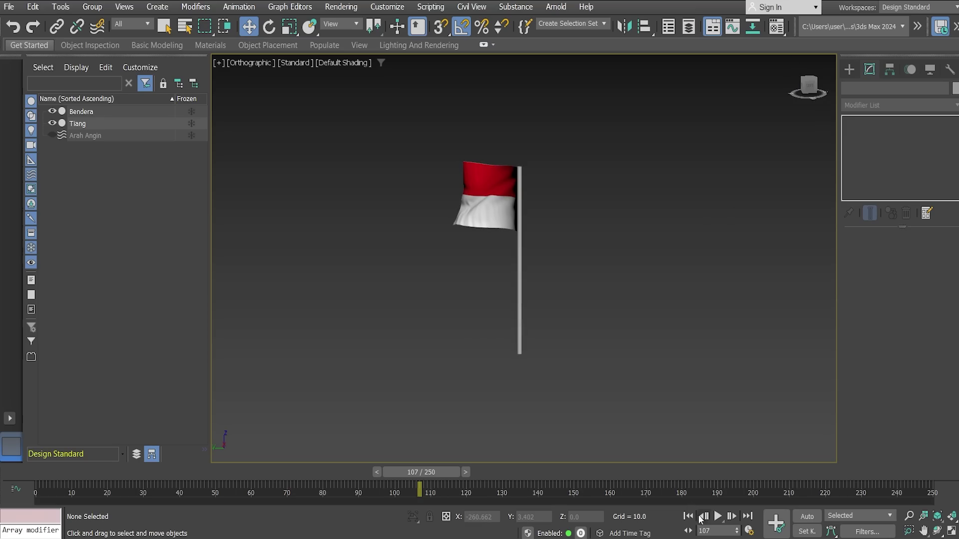
pyautogui.click(718, 517)
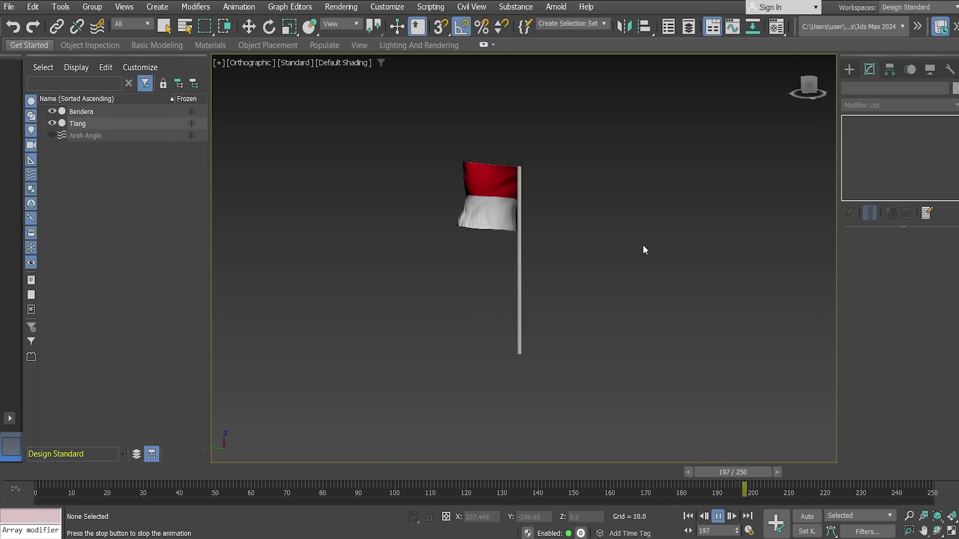
pyautogui.click(824, 92)
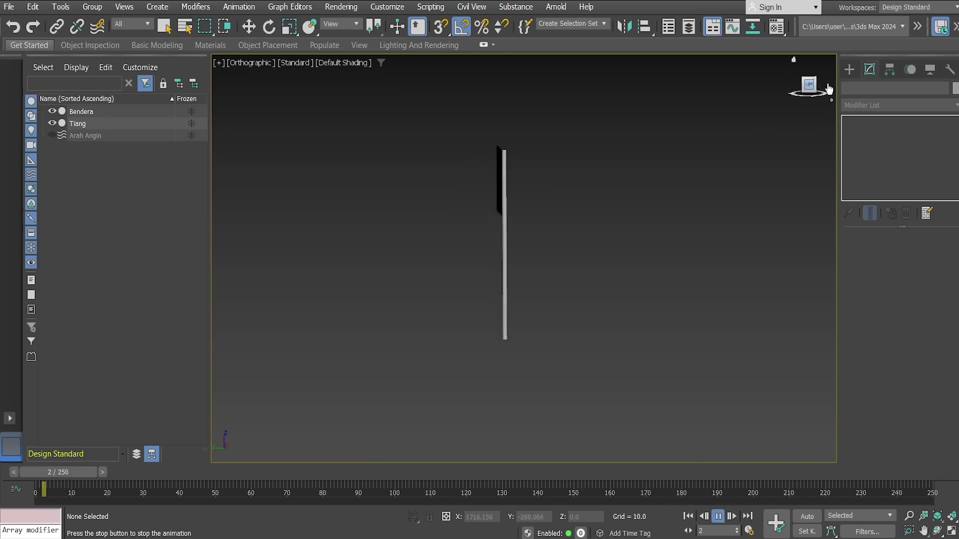
pyautogui.moveTo(827, 94)
pyautogui.mouseDown()
pyautogui.moveTo(781, 94)
pyautogui.moveTo(801, 94)
pyautogui.mouseUp()
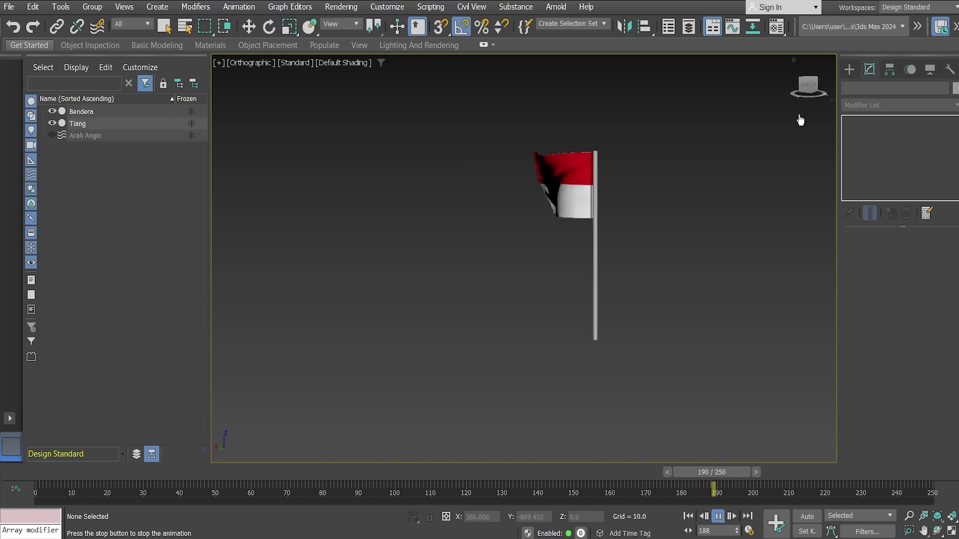
pyautogui.moveTo(810, 94); pyautogui.dragTo(801, 94)
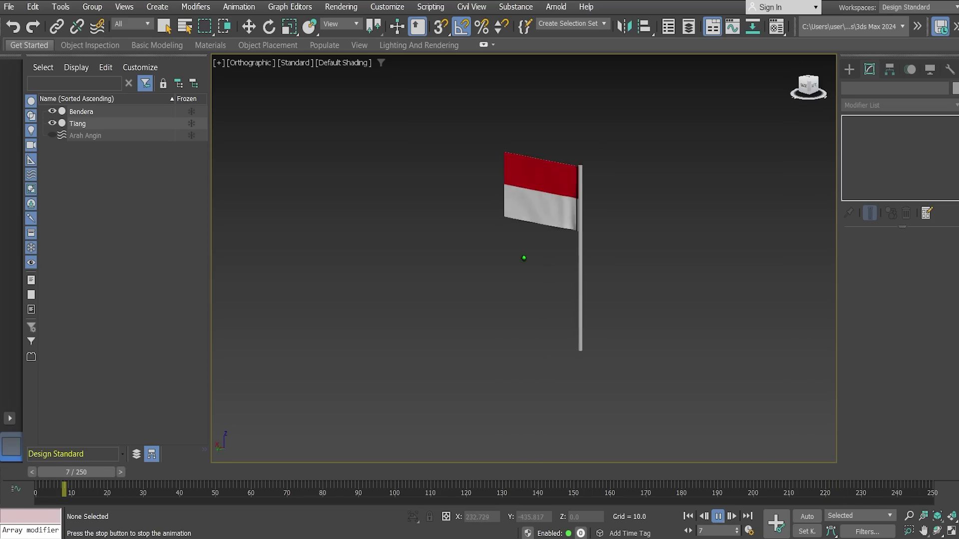
pyautogui.click(815, 92)
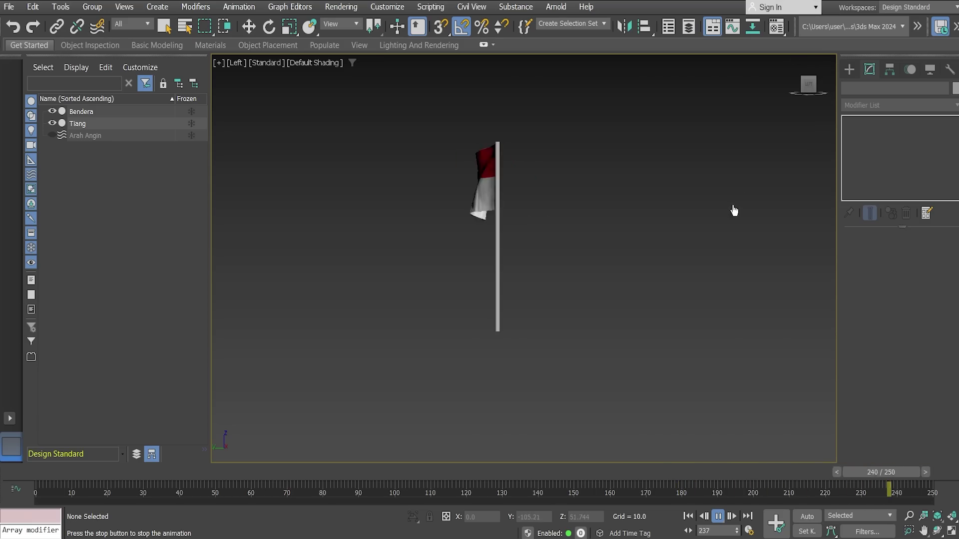
pyautogui.moveTo(808, 95); pyautogui.dragTo(817, 103)
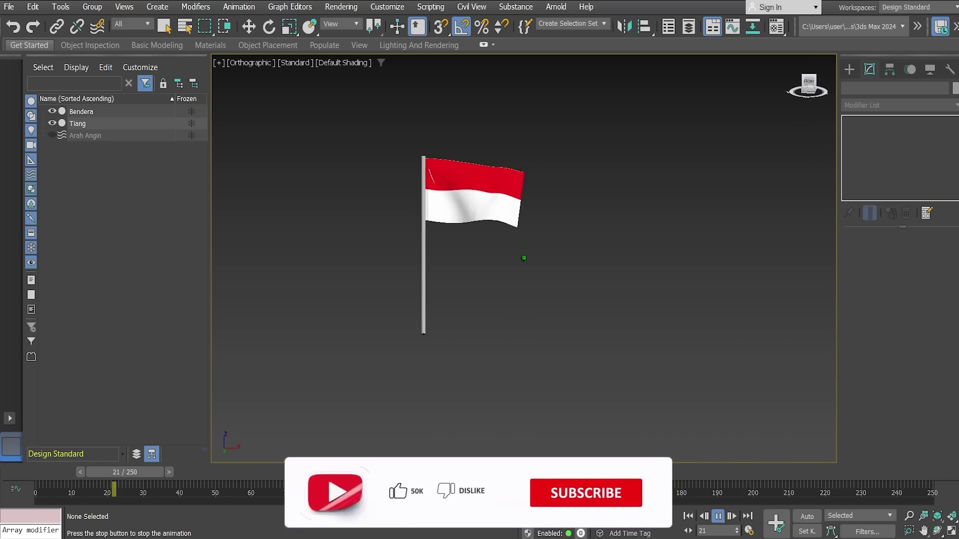